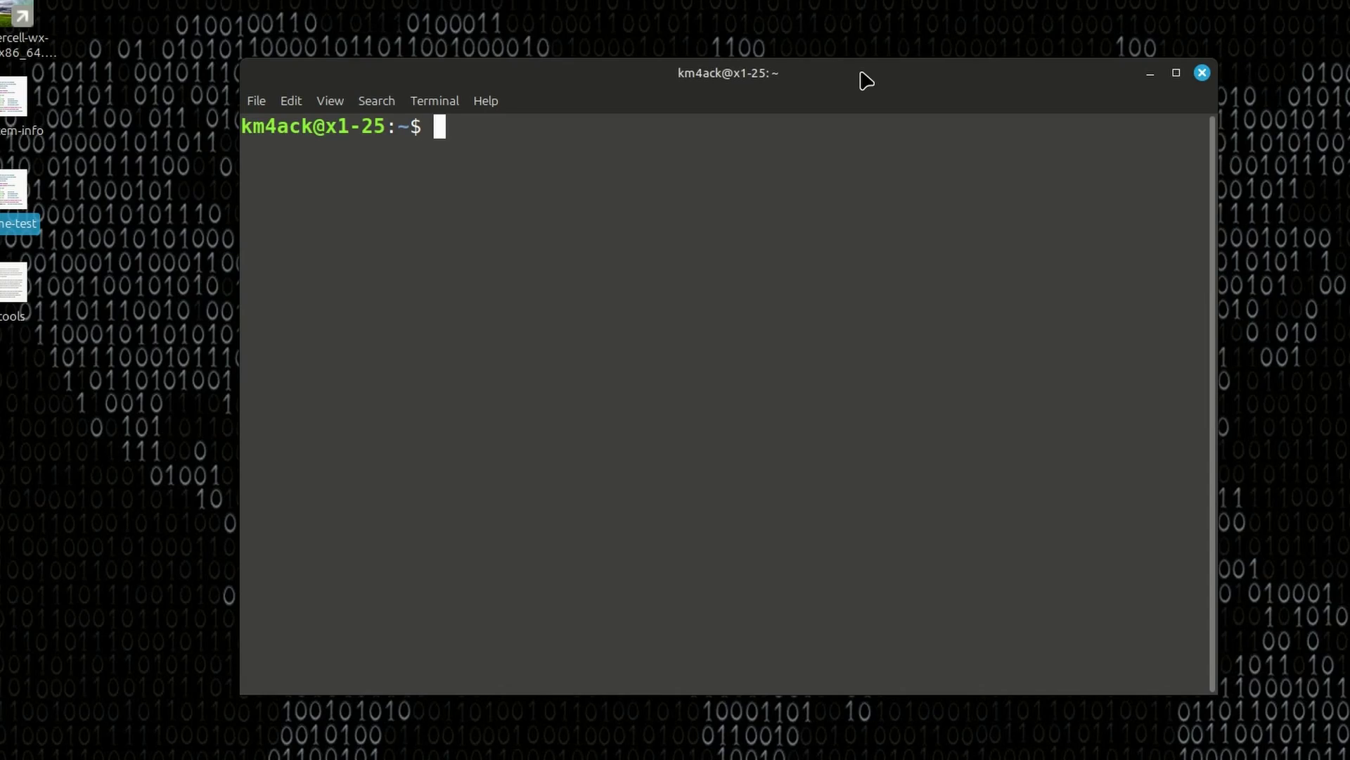
List the connected serial devices in long format by running ls -l /dev/serial/by-id/
{"action": "type", "text": "ls -l /dev/"}
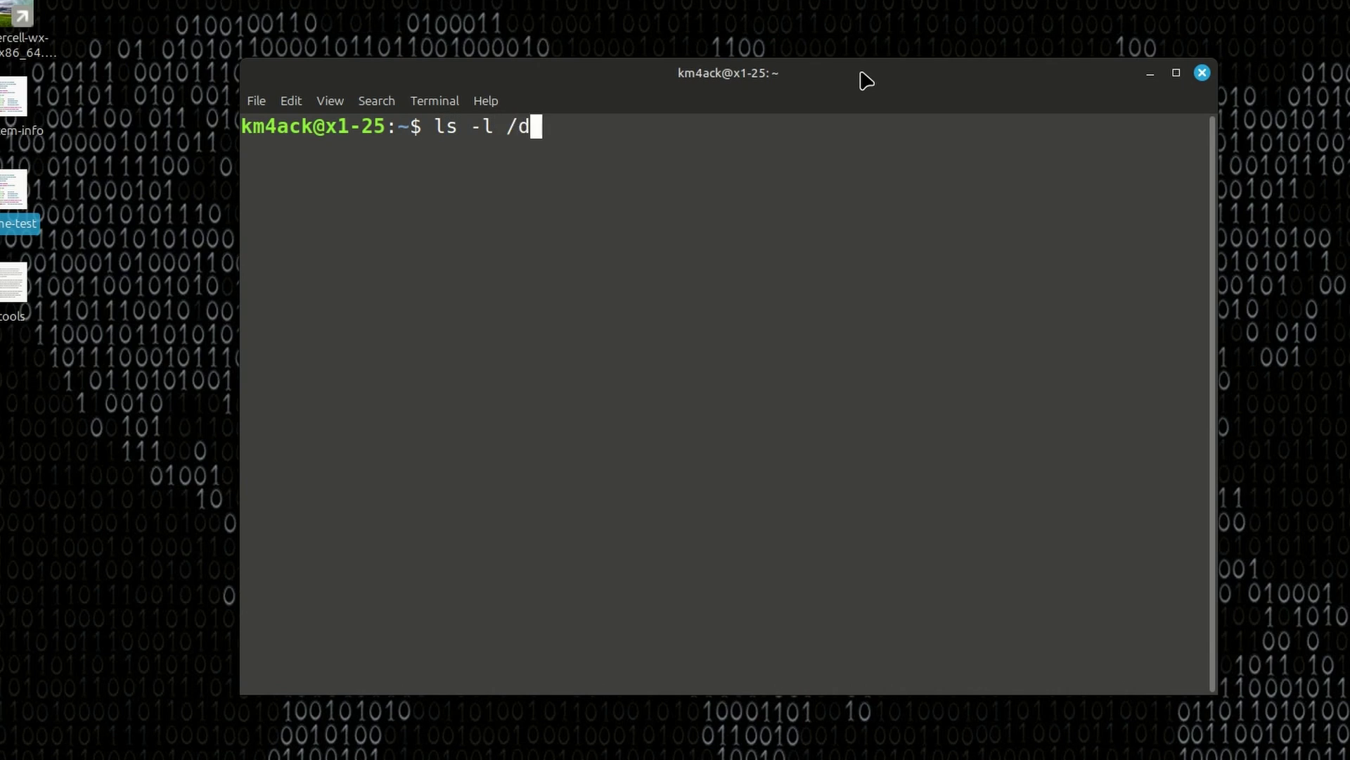
{"action": "type", "text": "serial"}
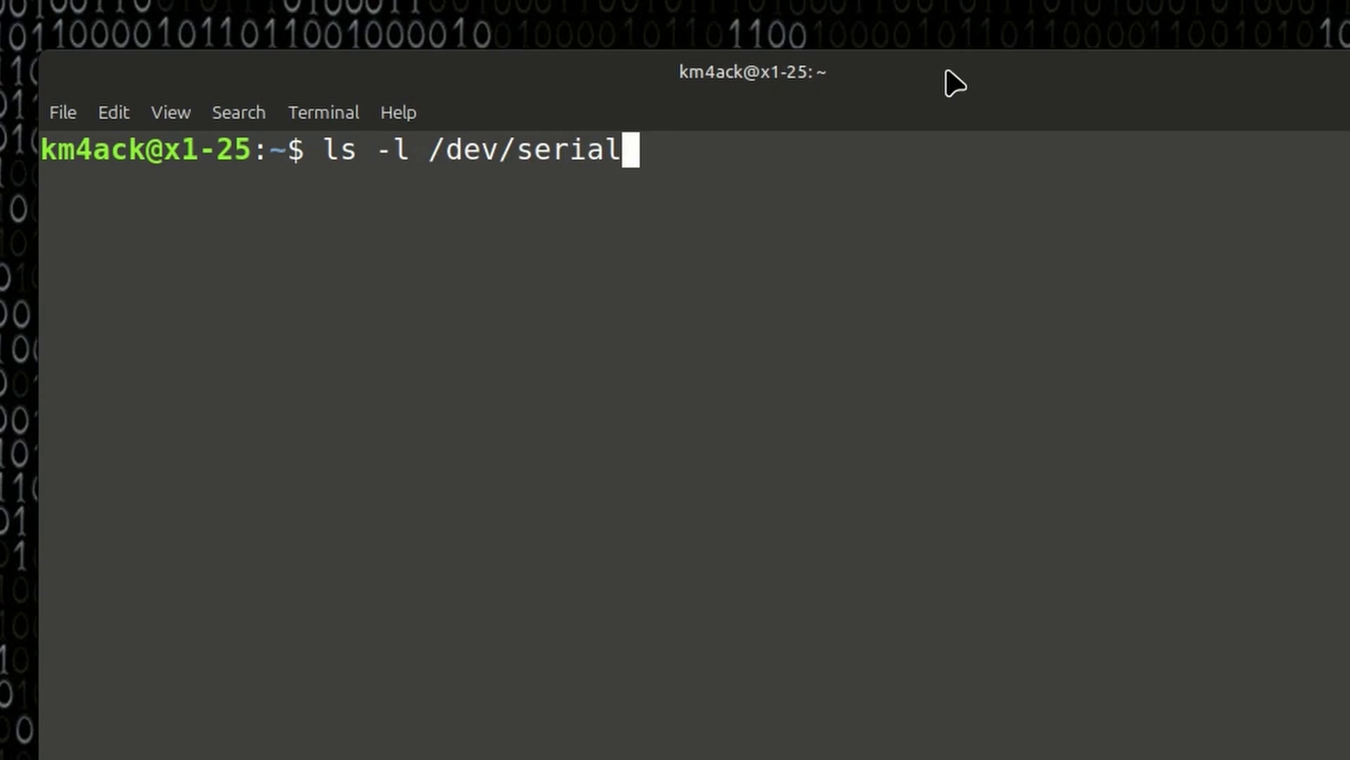
{"action": "type", "text": "/by-id/"}
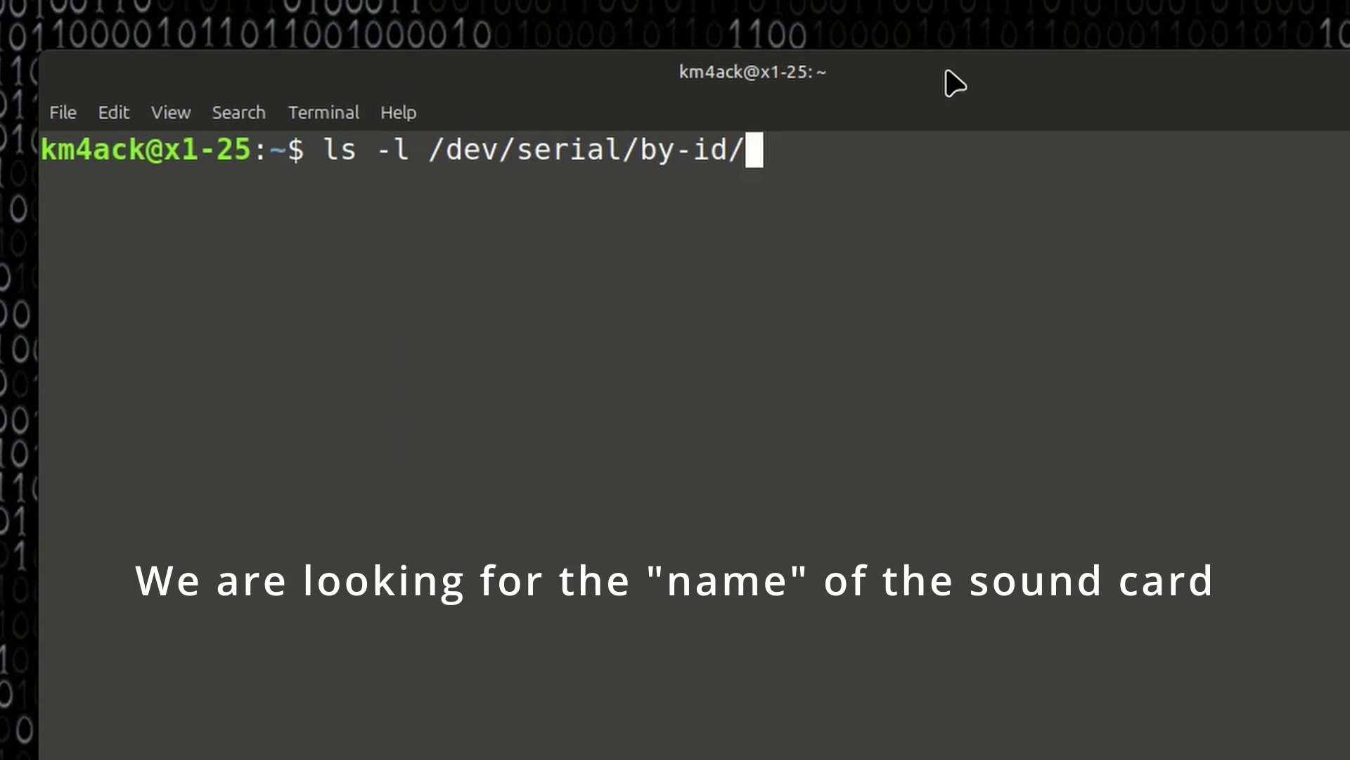
{"action": "key", "text": "Return"}
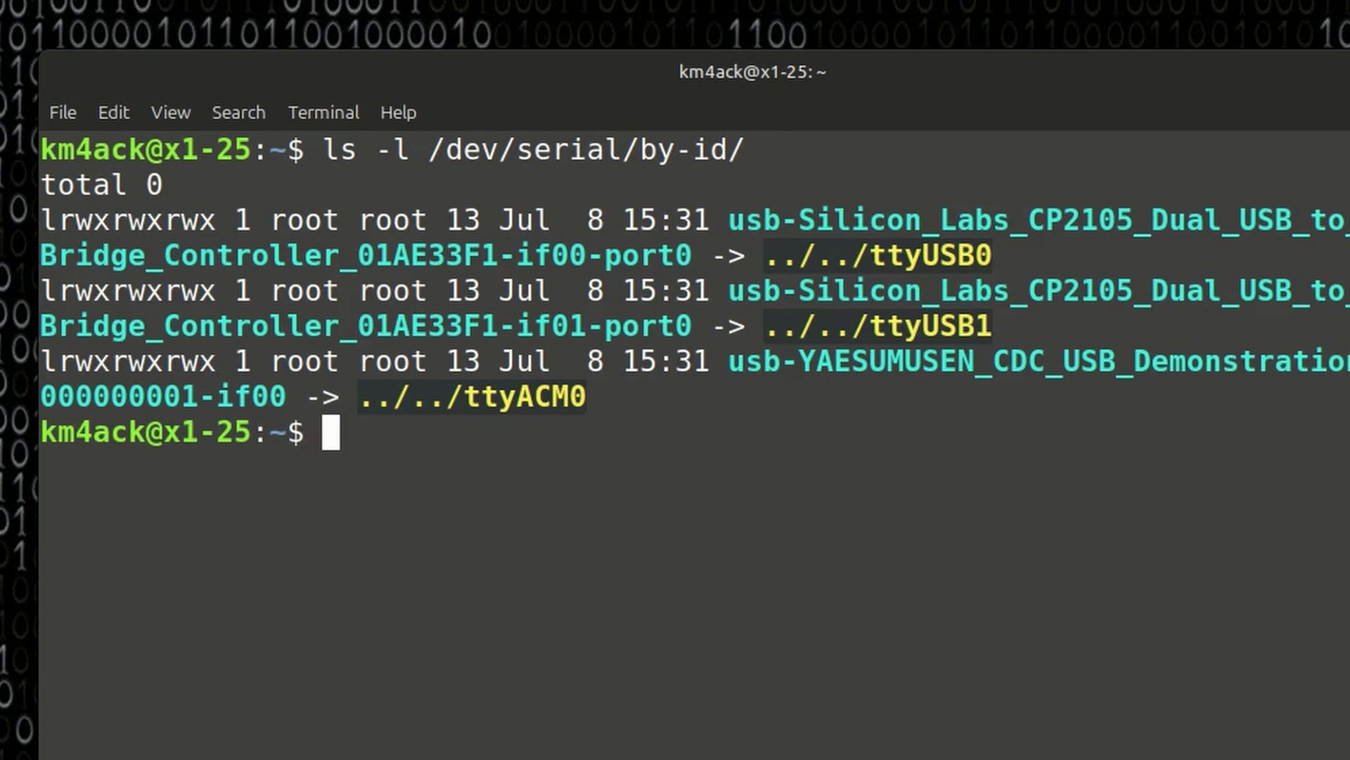
Move and widen the terminal window so each device fits on one line, and inspect the first Silicon Labs CP2105 entry, if00-port0
{"action": "left_click_drag", "start_coordinate": [1349, 572], "coordinate": [1349, 572]}
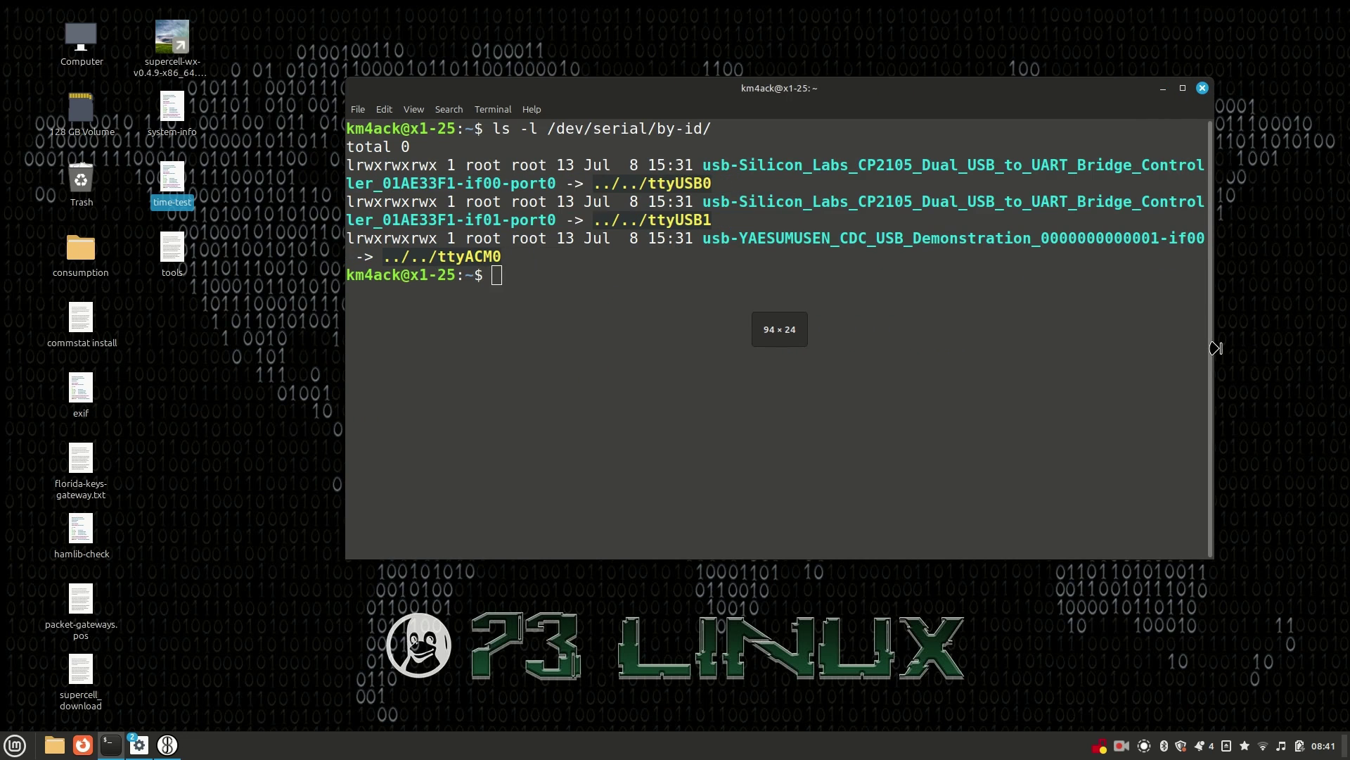
{"action": "left_click_drag", "start_coordinate": [1216, 348], "coordinate": [1216, 348]}
{"action": "left_click_drag", "start_coordinate": [869, 94], "coordinate": [578, 92]}
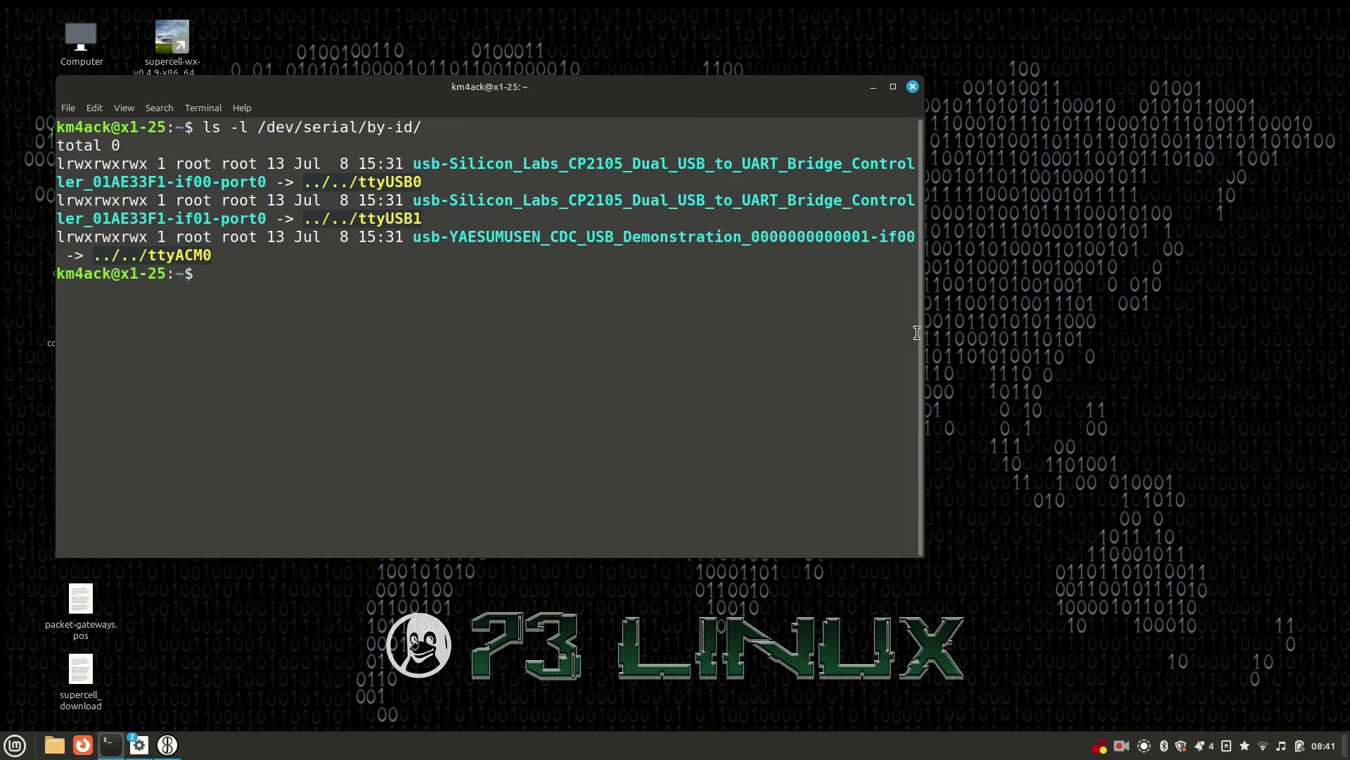
{"action": "left_click_drag", "start_coordinate": [920, 332], "coordinate": [1316, 361]}
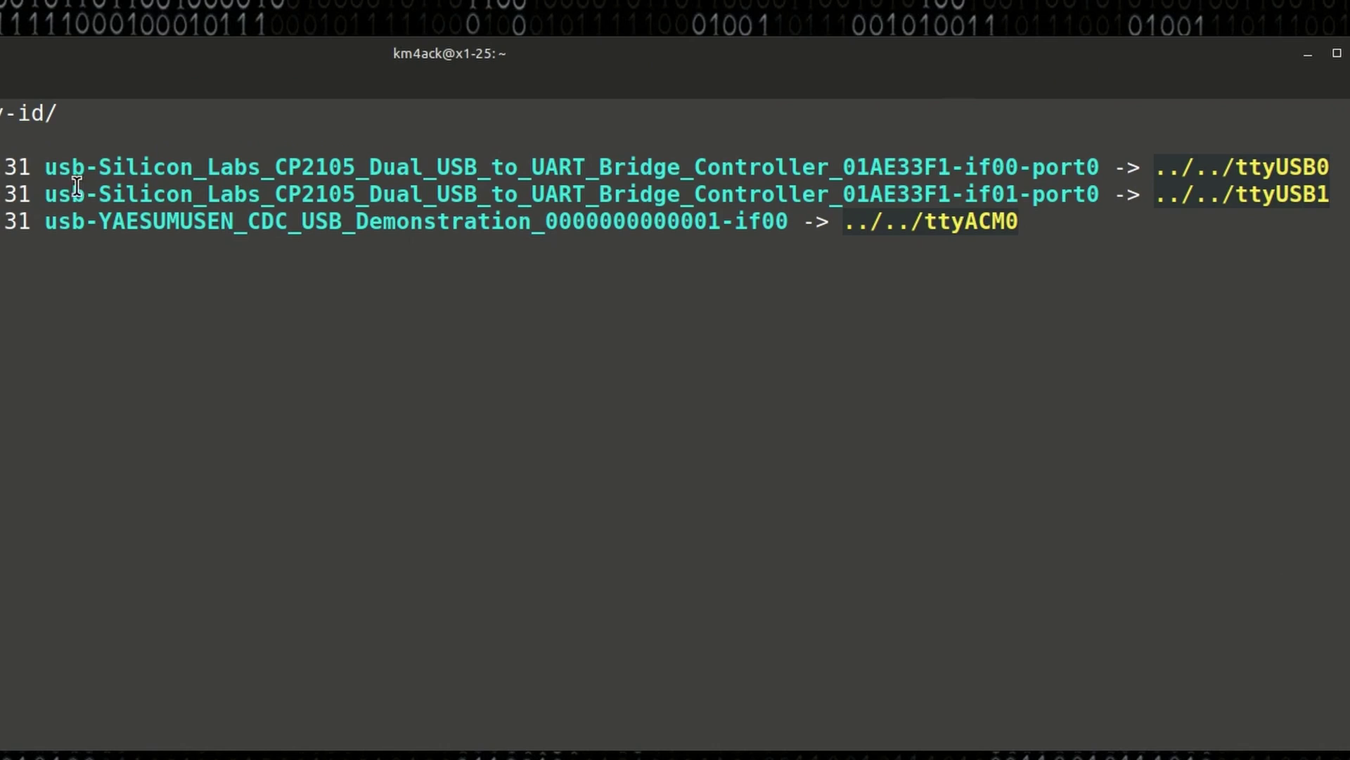
{"action": "left_click_drag", "start_coordinate": [42, 169], "coordinate": [1239, 163]}
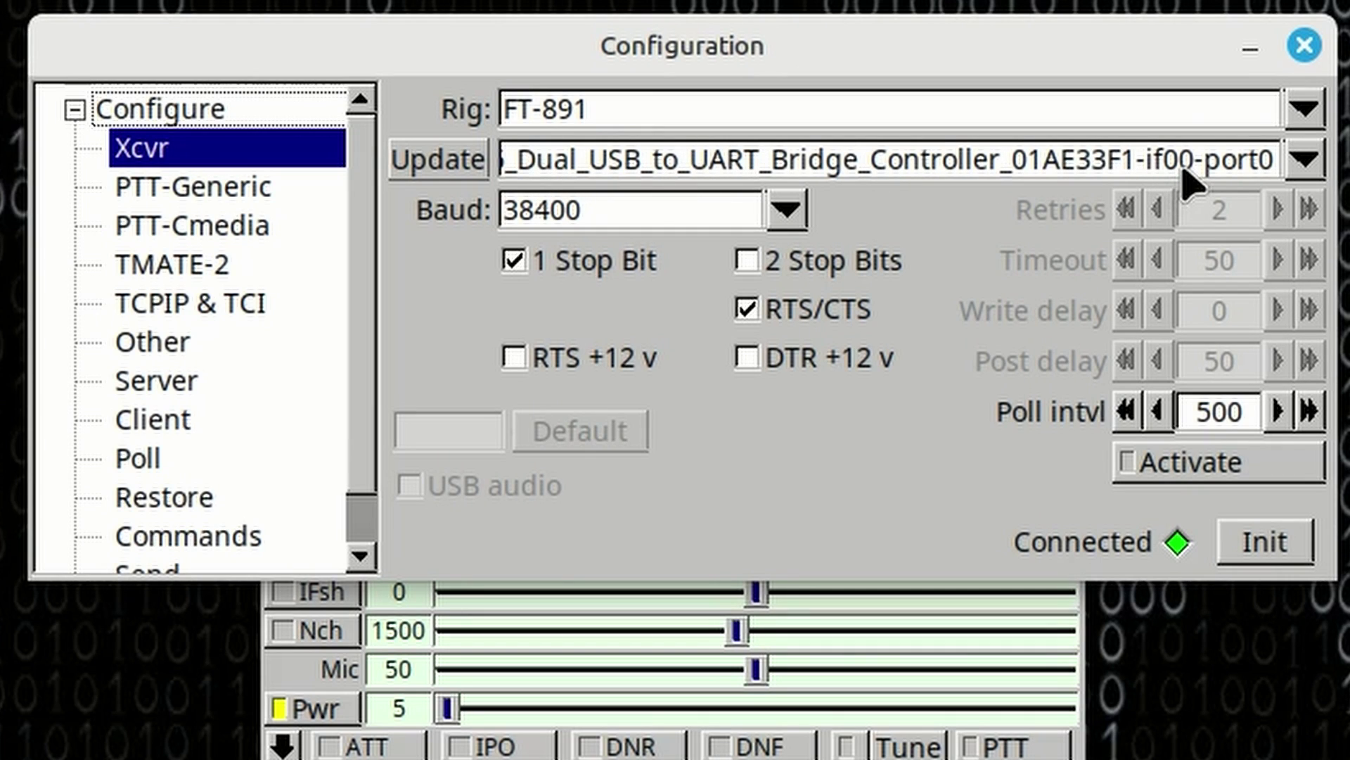
In flrig's transceiver configuration, look through the full serial port names for the Silicon Labs if00-port0 device, and close the configuration
{"action": "left_click", "coordinate": [1305, 159]}
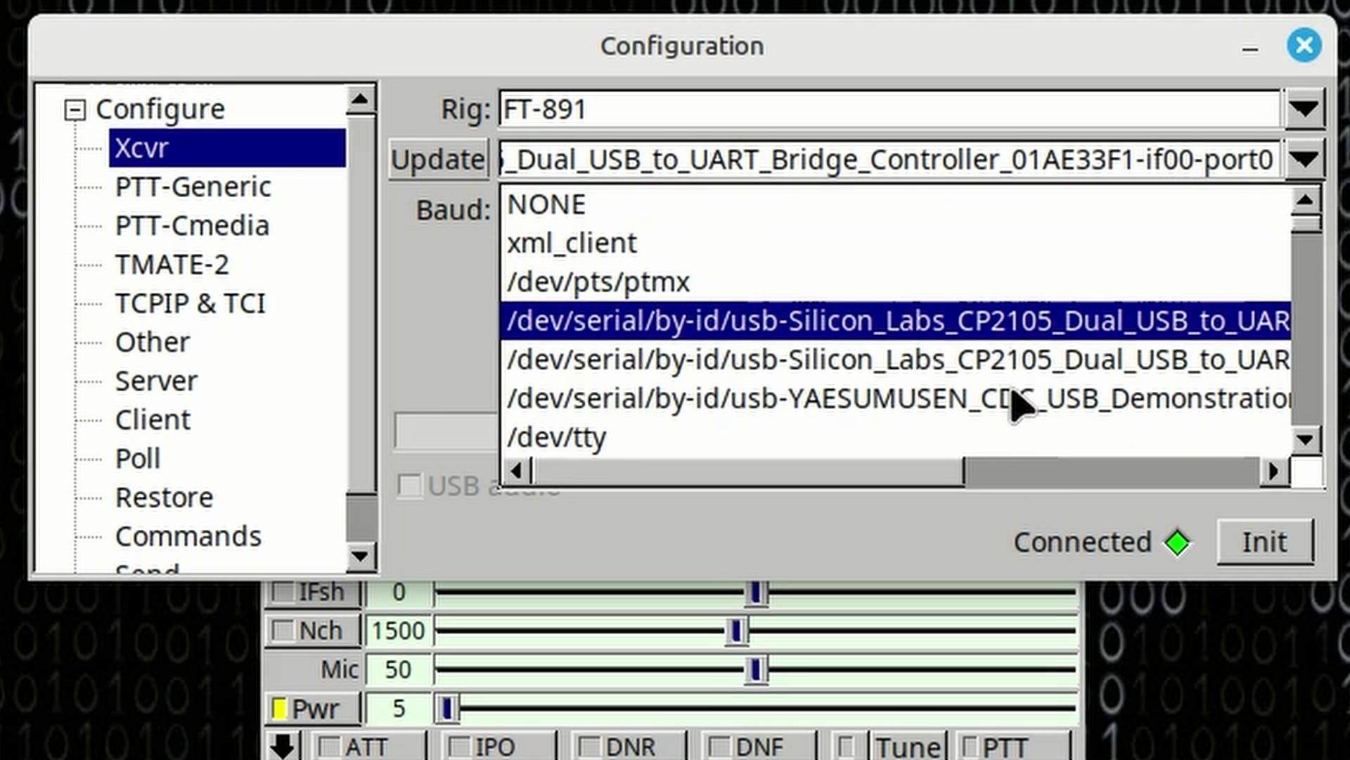
{"action": "left_click_drag", "start_coordinate": [925, 482], "coordinate": [1230, 518]}
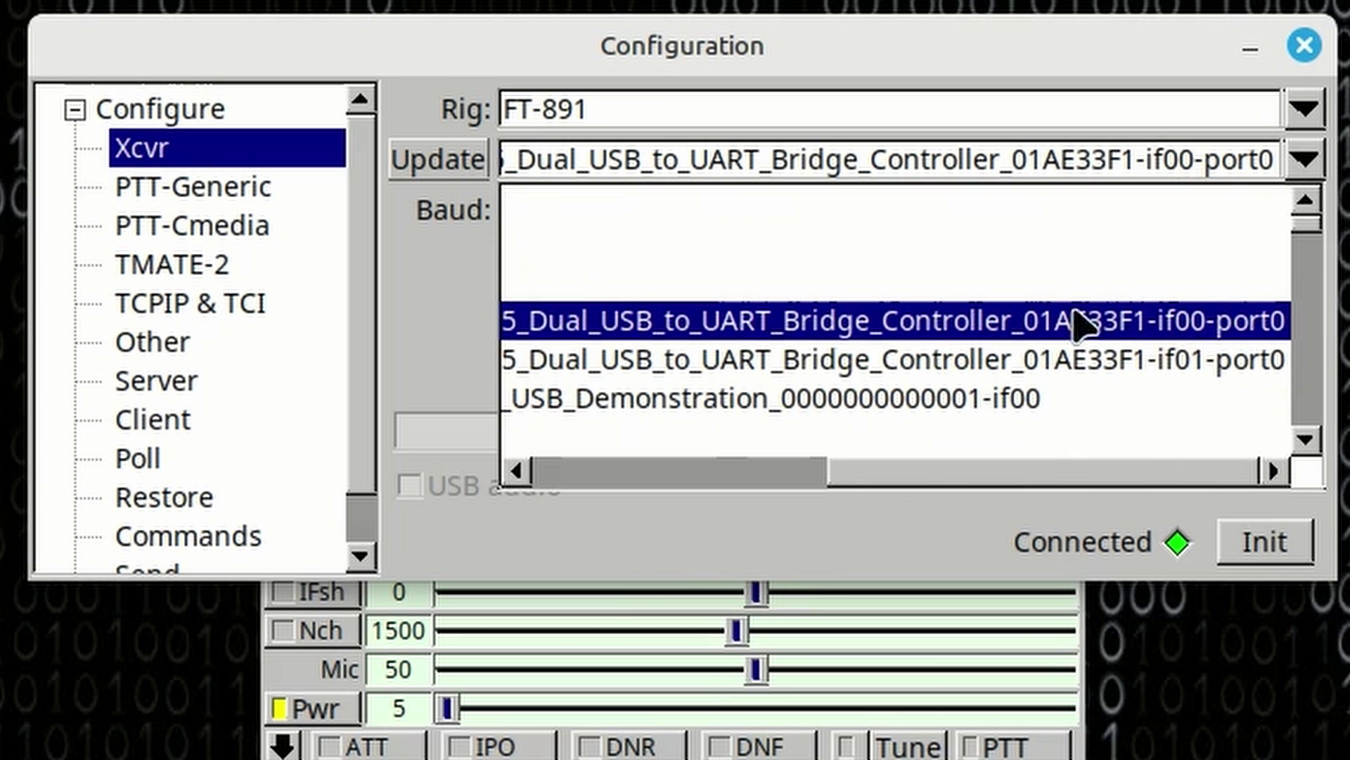
{"action": "left_click_drag", "start_coordinate": [915, 484], "coordinate": [551, 497]}
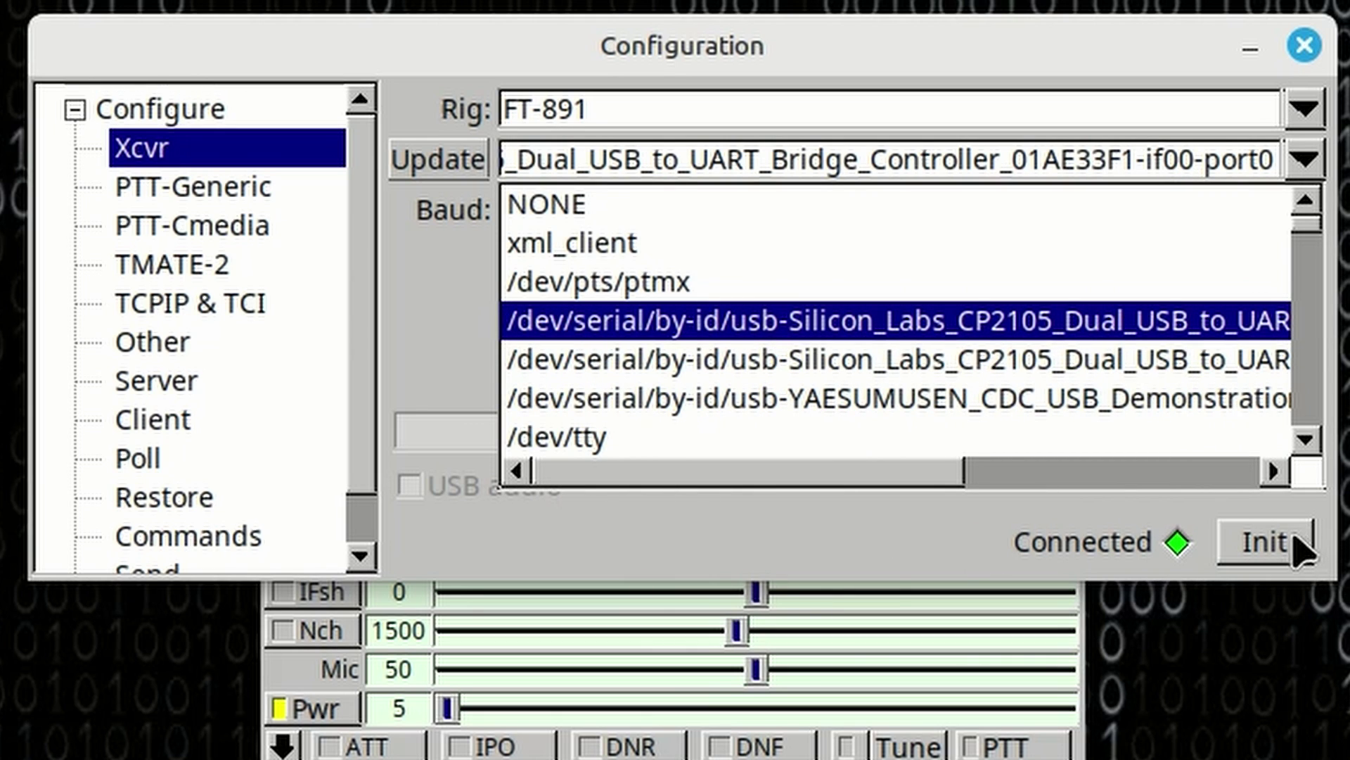
{"action": "left_click", "coordinate": [1304, 160]}
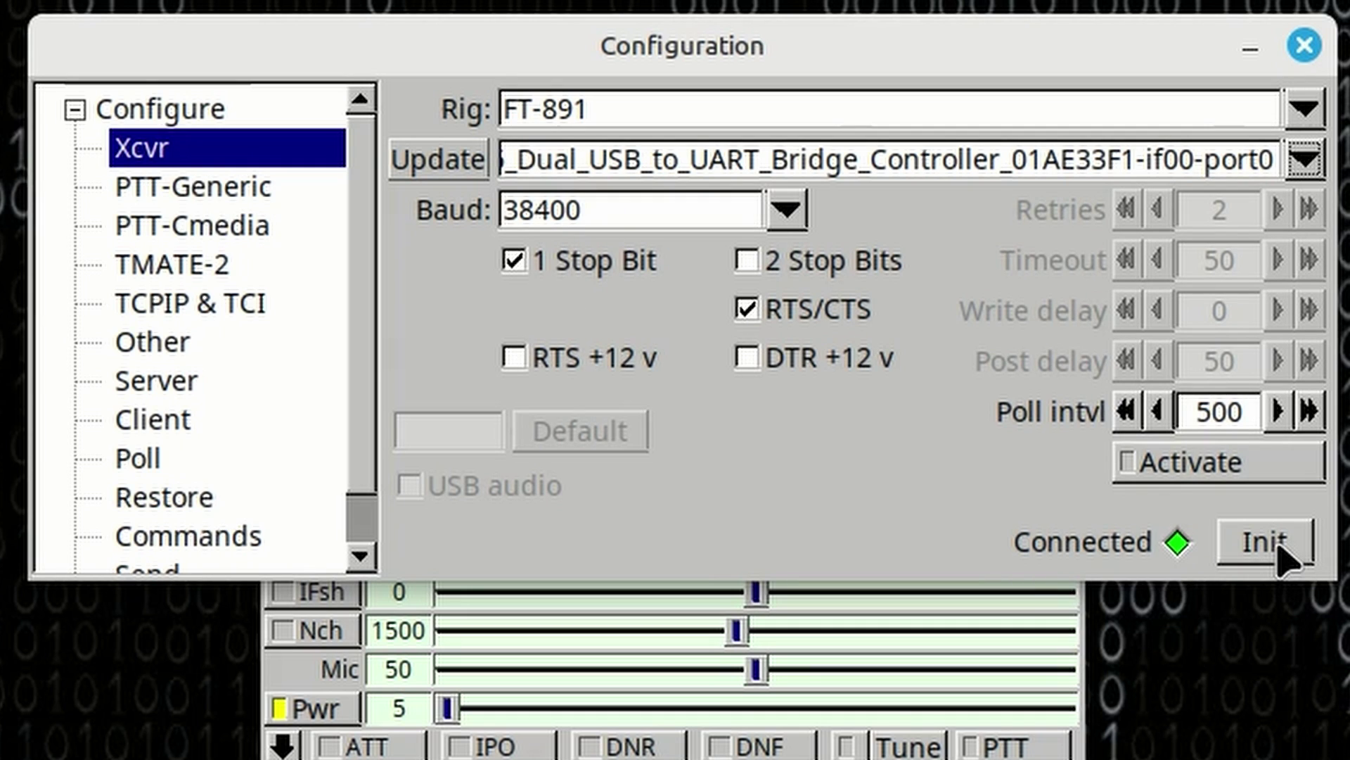
{"action": "left_click", "coordinate": [1312, 49]}
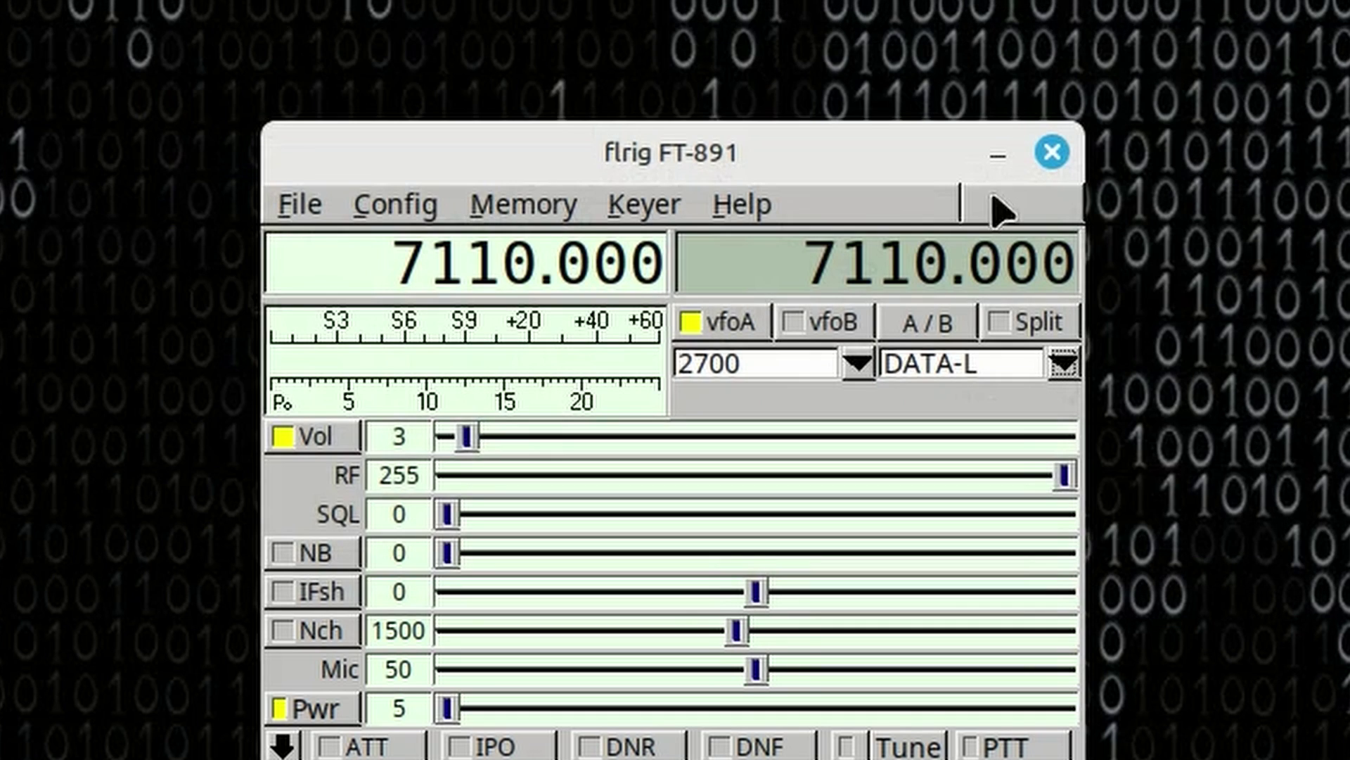
Reposition the flrig window and tune VFO A down to 7108.000
{"action": "left_click_drag", "start_coordinate": [726, 166], "coordinate": [828, 173]}
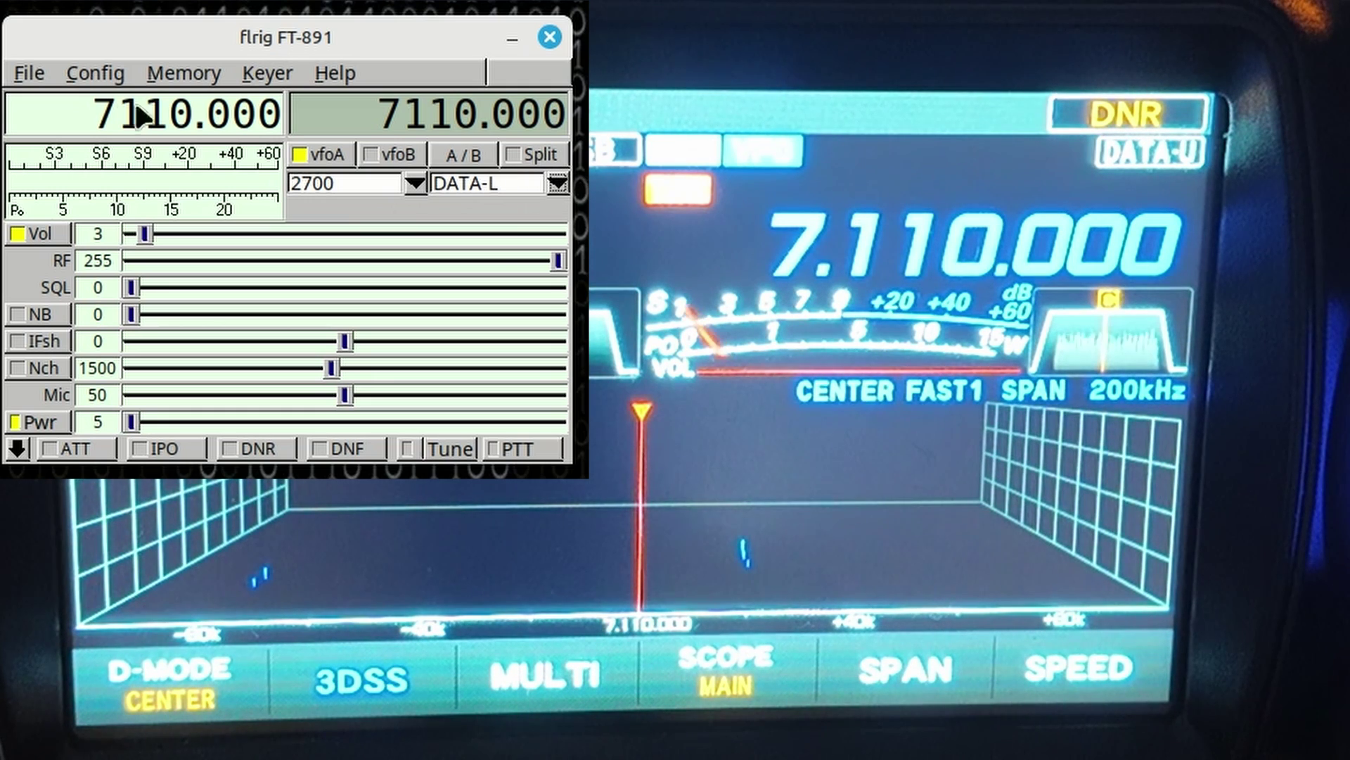
{"action": "scroll", "coordinate": [181, 126], "scroll_direction": "down", "scroll_amount": 1}
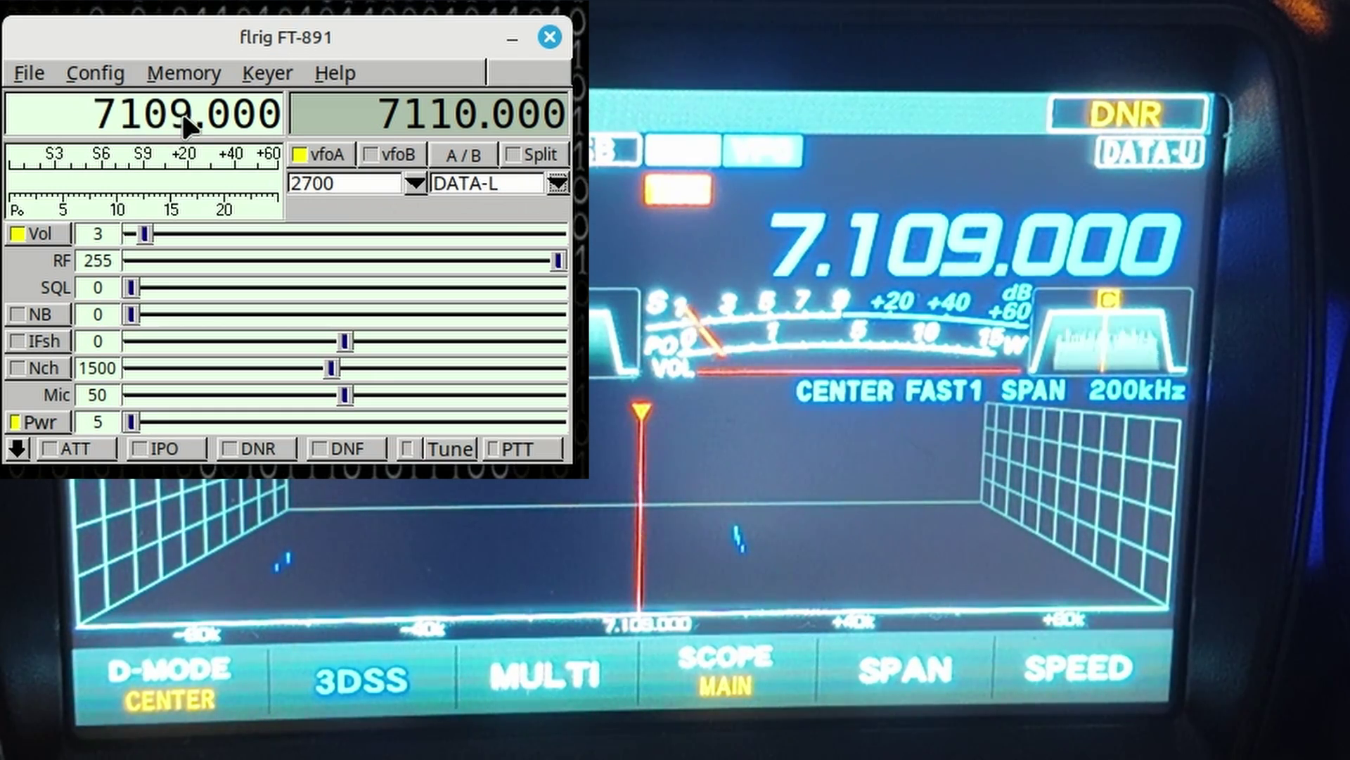
{"action": "scroll", "coordinate": [184, 119], "scroll_direction": "down", "scroll_amount": 1}
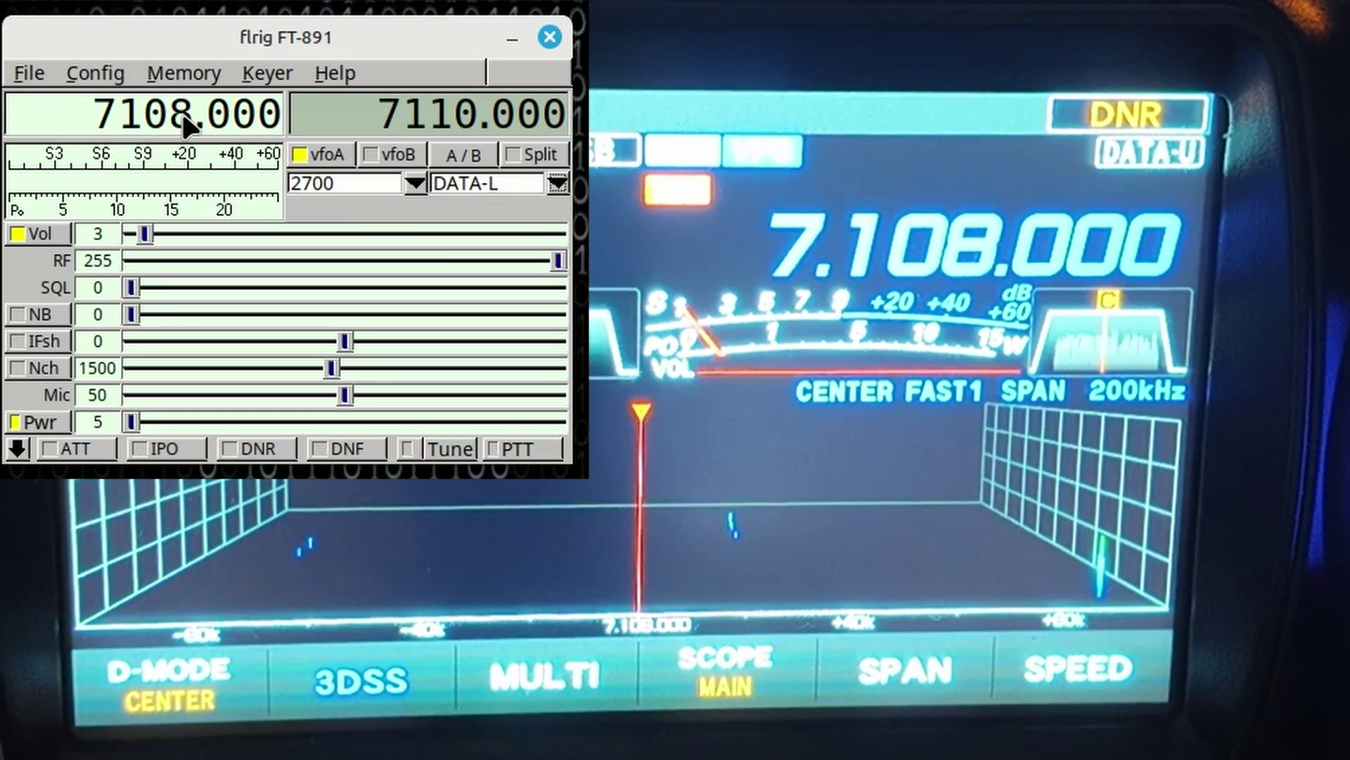
Switch the radio's operating mode to LSB and then to DATA-U
{"action": "left_click", "coordinate": [557, 184]}
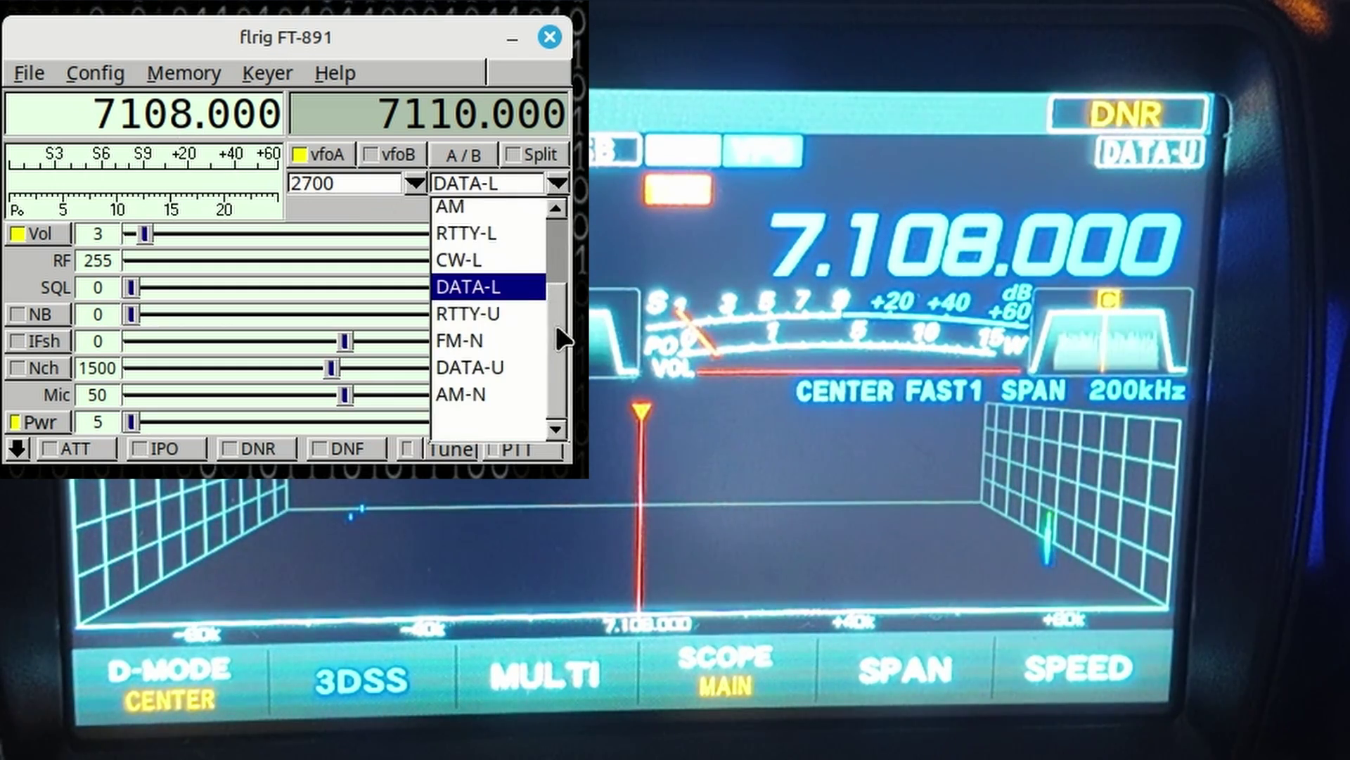
{"action": "scroll", "coordinate": [557, 329], "scroll_direction": "up", "scroll_amount": 2}
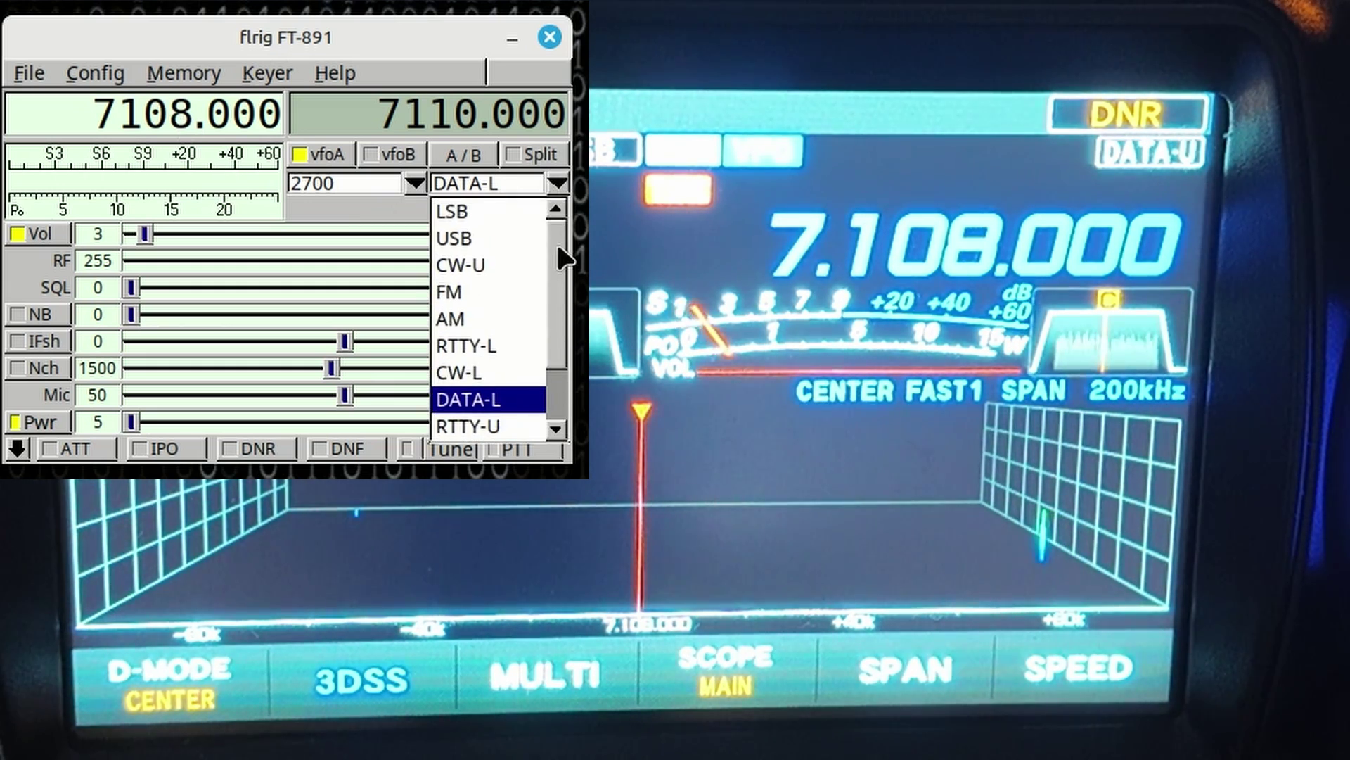
{"action": "left_click", "coordinate": [456, 211]}
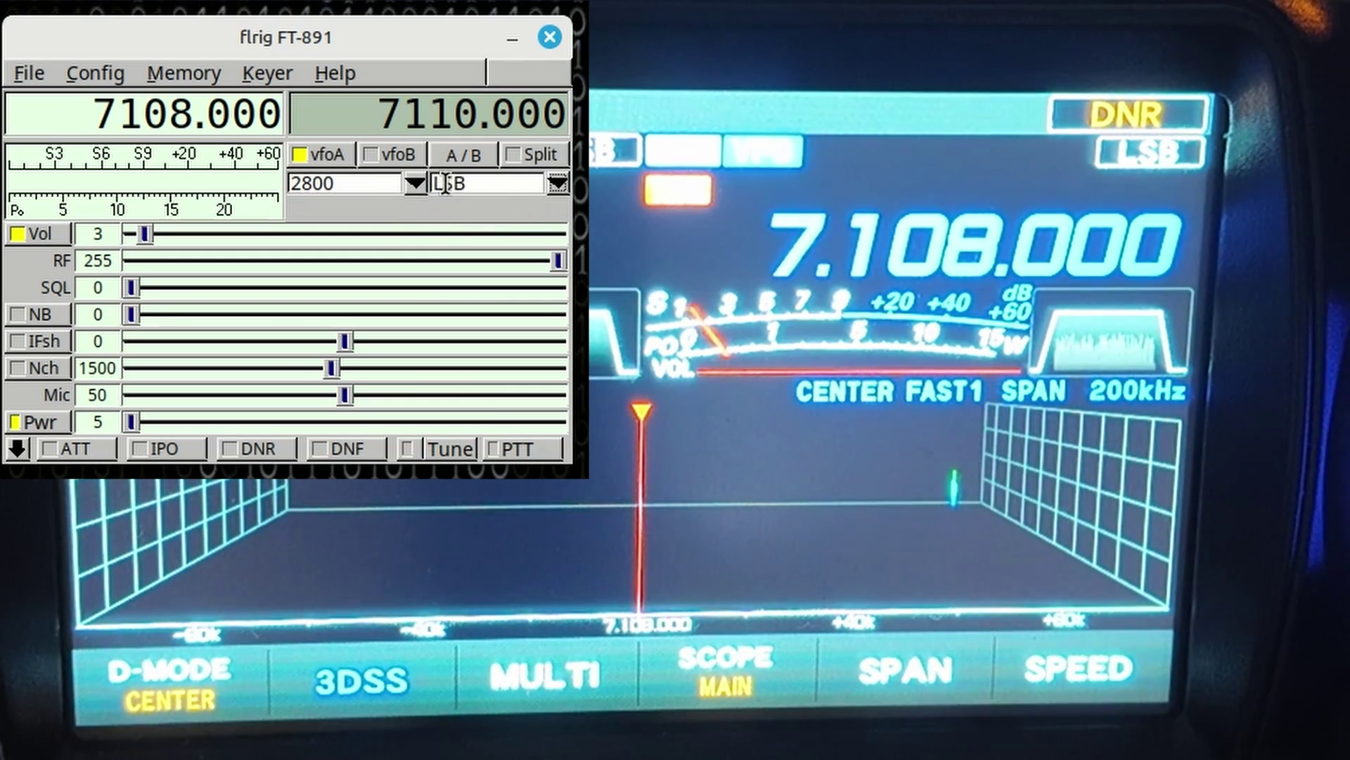
{"action": "left_click", "coordinate": [559, 184]}
{"action": "scroll", "coordinate": [556, 374], "scroll_direction": "down", "scroll_amount": 2}
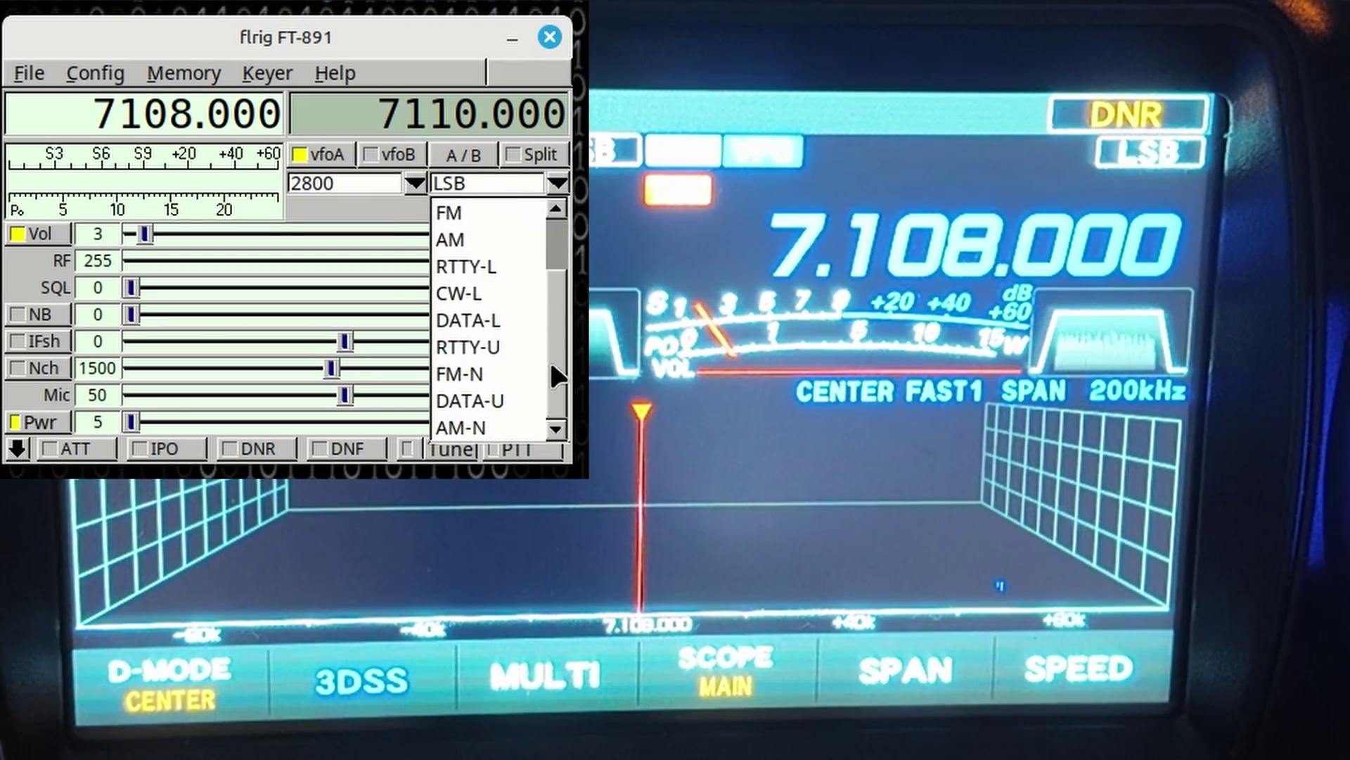
{"action": "left_click", "coordinate": [489, 402]}
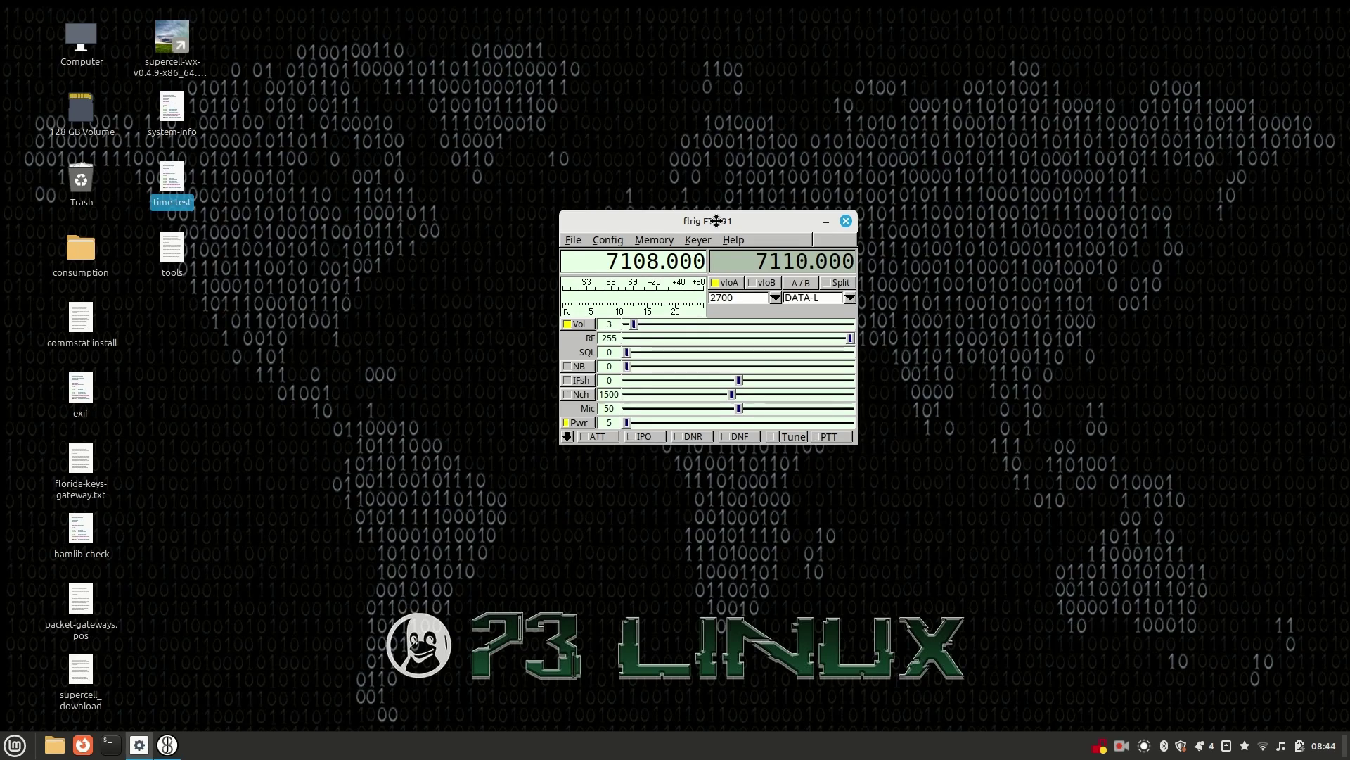
Move flrig out of the way and, in the JS8Call radio settings, choose FLRig FLRig as the rig with Fake It split operation
{"action": "left_click_drag", "start_coordinate": [716, 221], "coordinate": [1189, 57]}
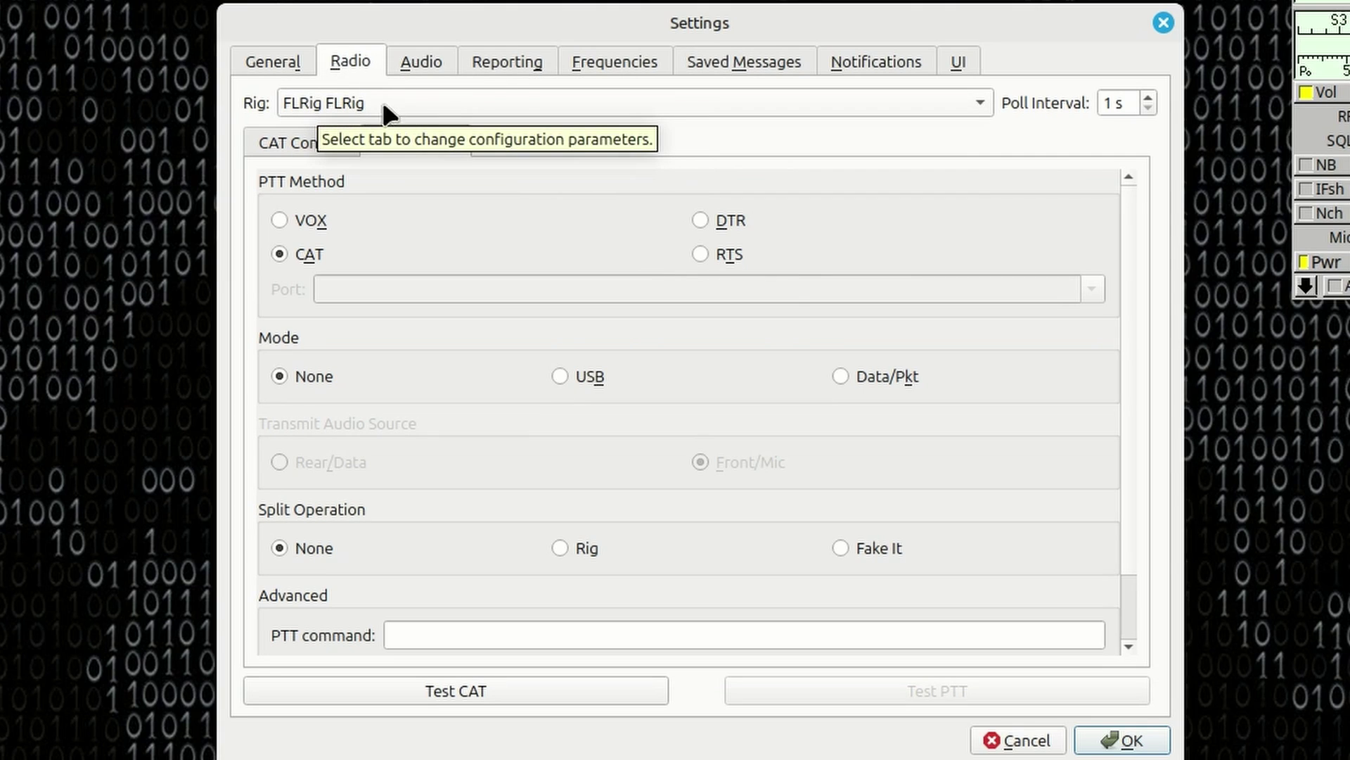
{"action": "left_click", "coordinate": [545, 99]}
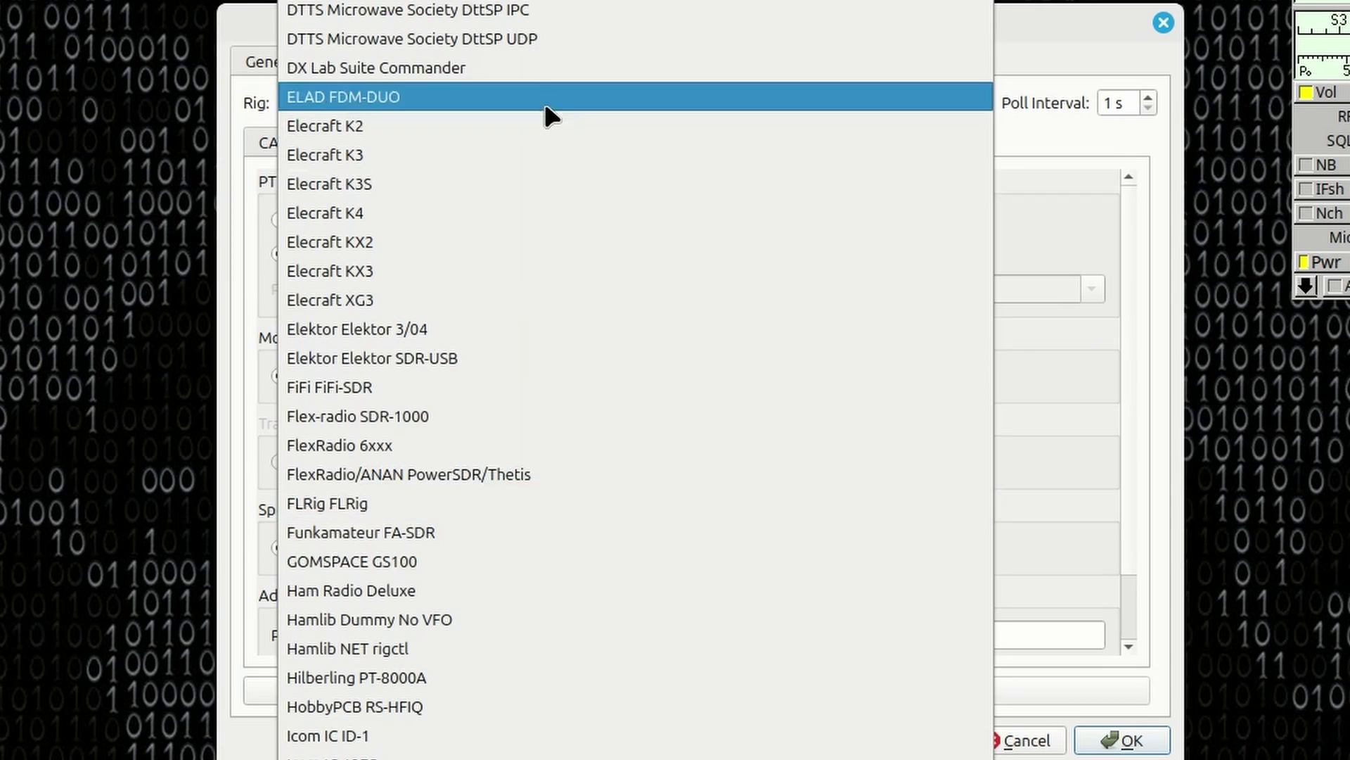
{"action": "left_click", "coordinate": [555, 503]}
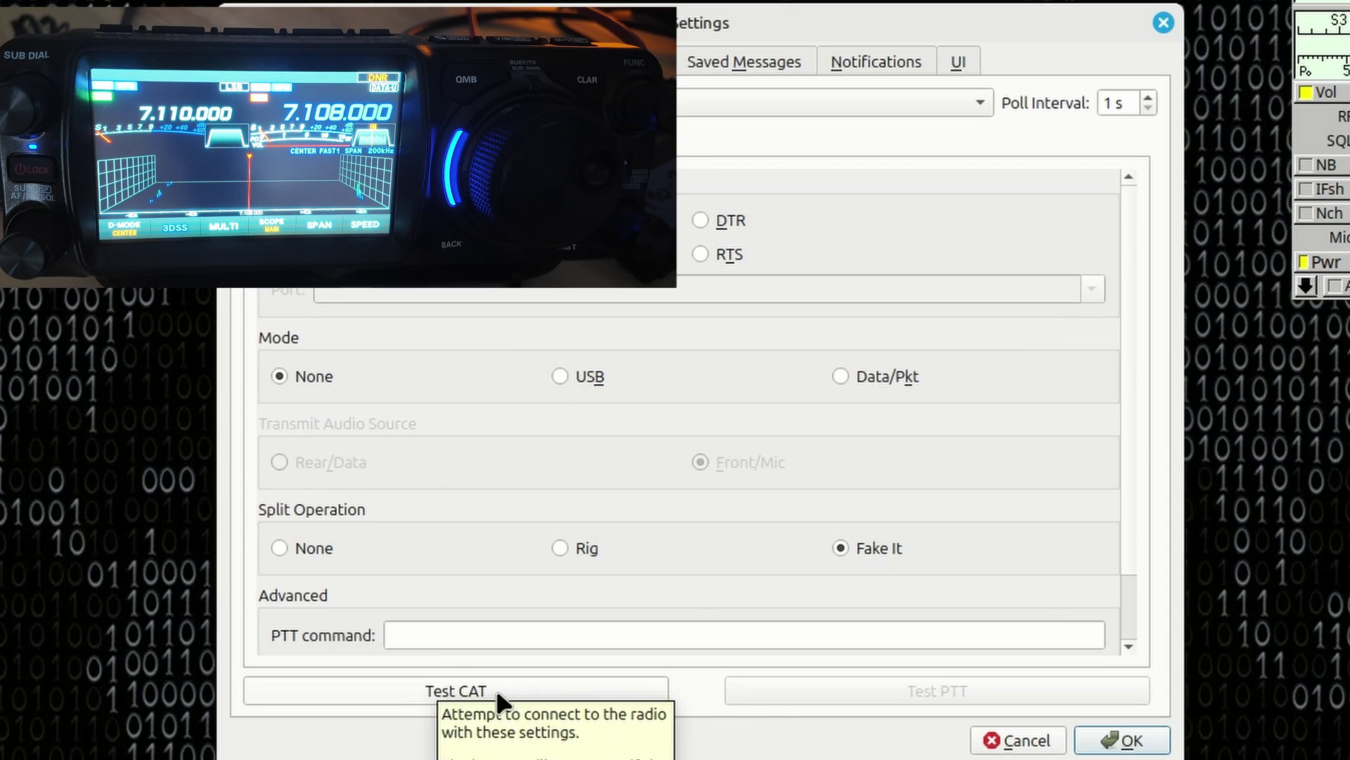
Test the CAT connection, key and unkey the radio with the PTT test, and go to the audio settings
{"action": "left_click", "coordinate": [496, 684]}
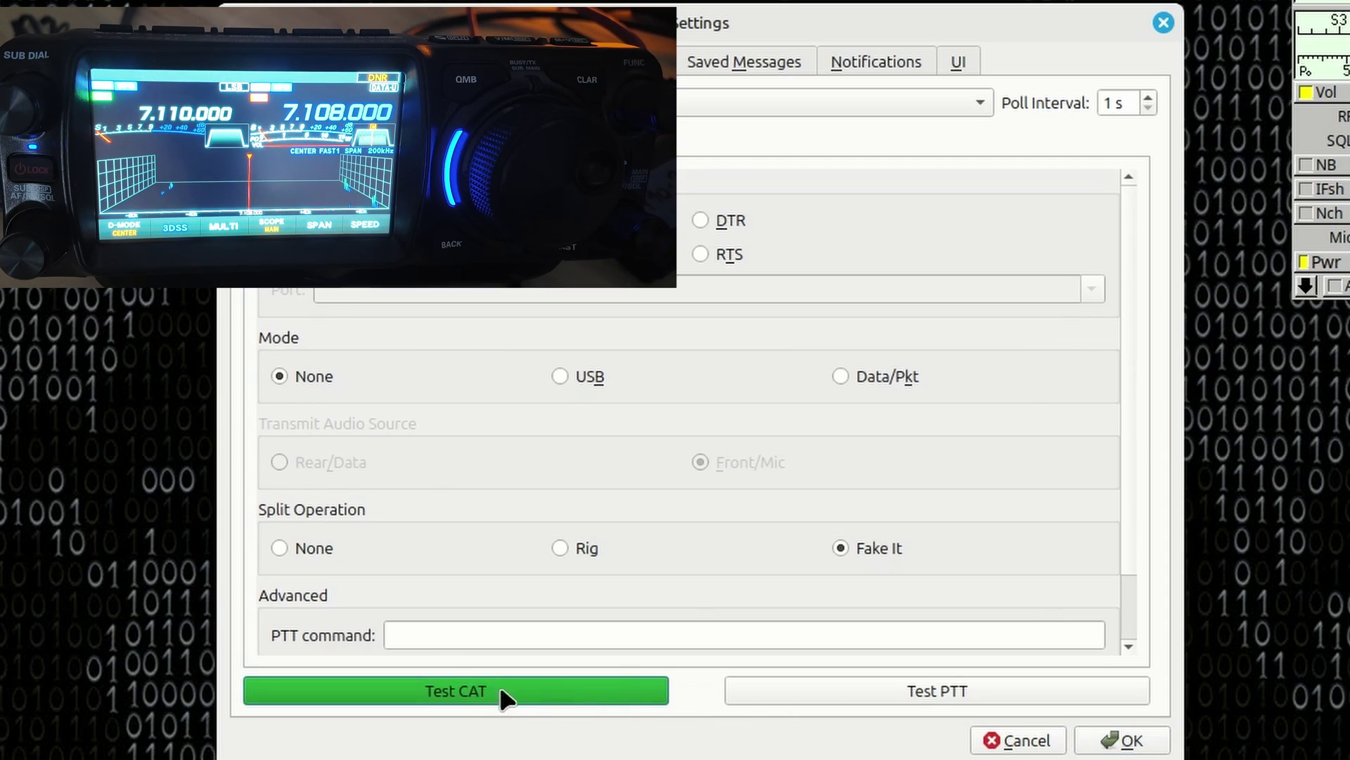
{"action": "left_click", "coordinate": [840, 692]}
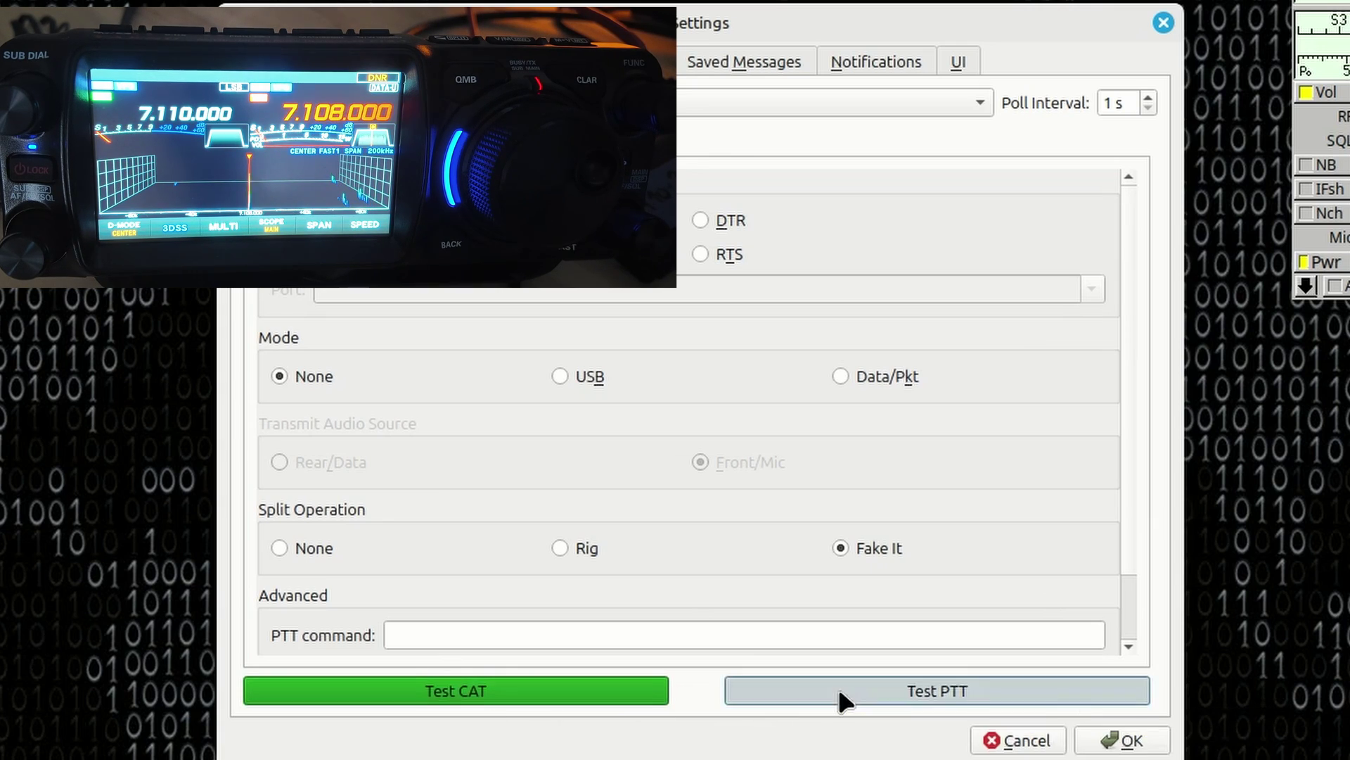
{"action": "left_click", "coordinate": [839, 692]}
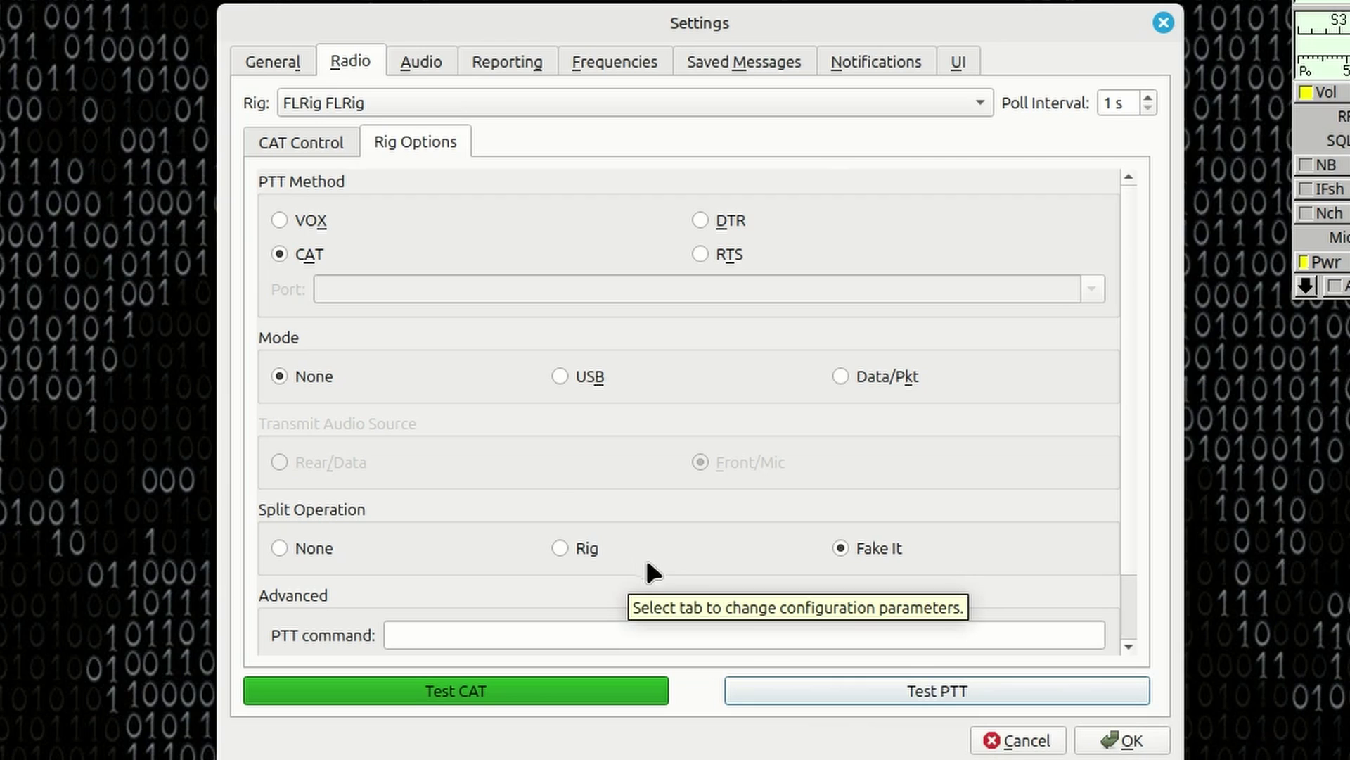
{"action": "left_click", "coordinate": [411, 62]}
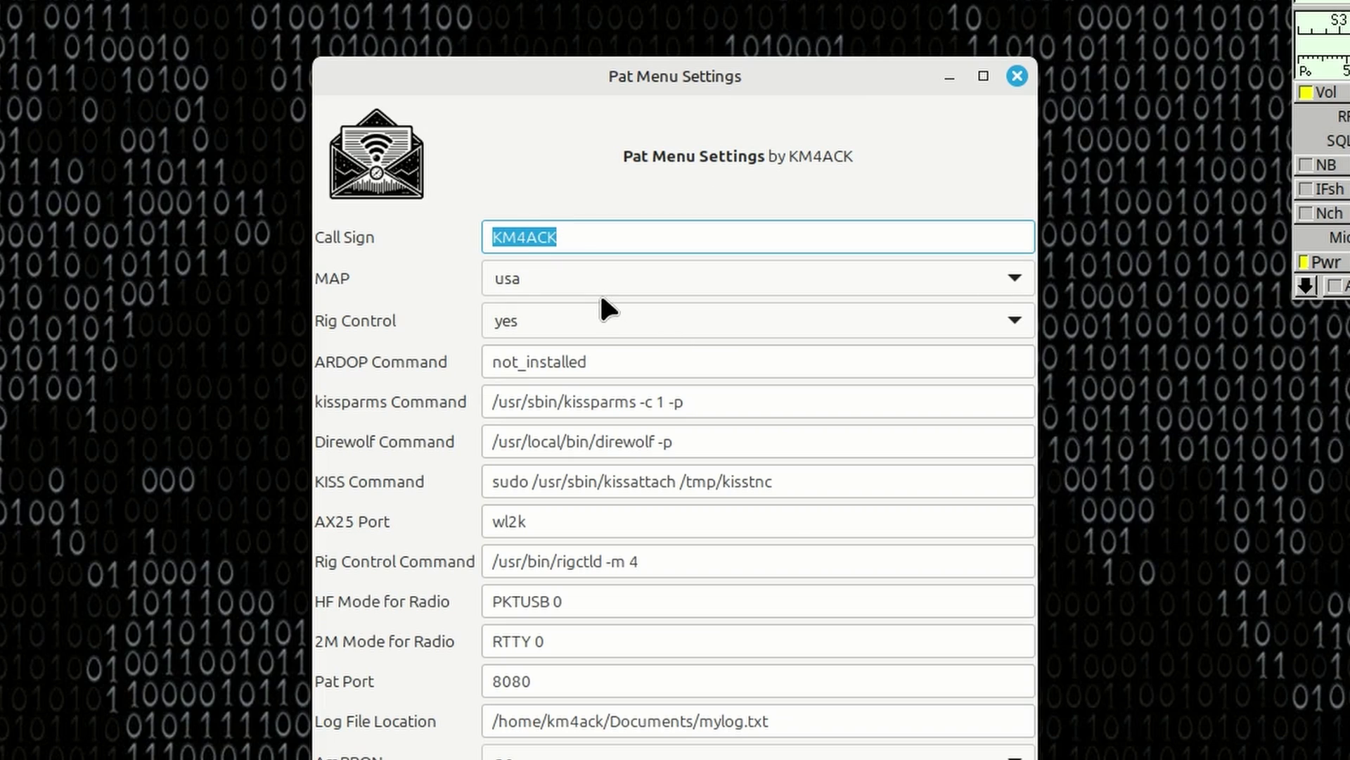
In Pat Menu Settings, review the rig control command and the HF and 2M mode values for the radio
{"action": "left_click", "coordinate": [651, 561]}
{"action": "key", "text": "ctrl+a"}
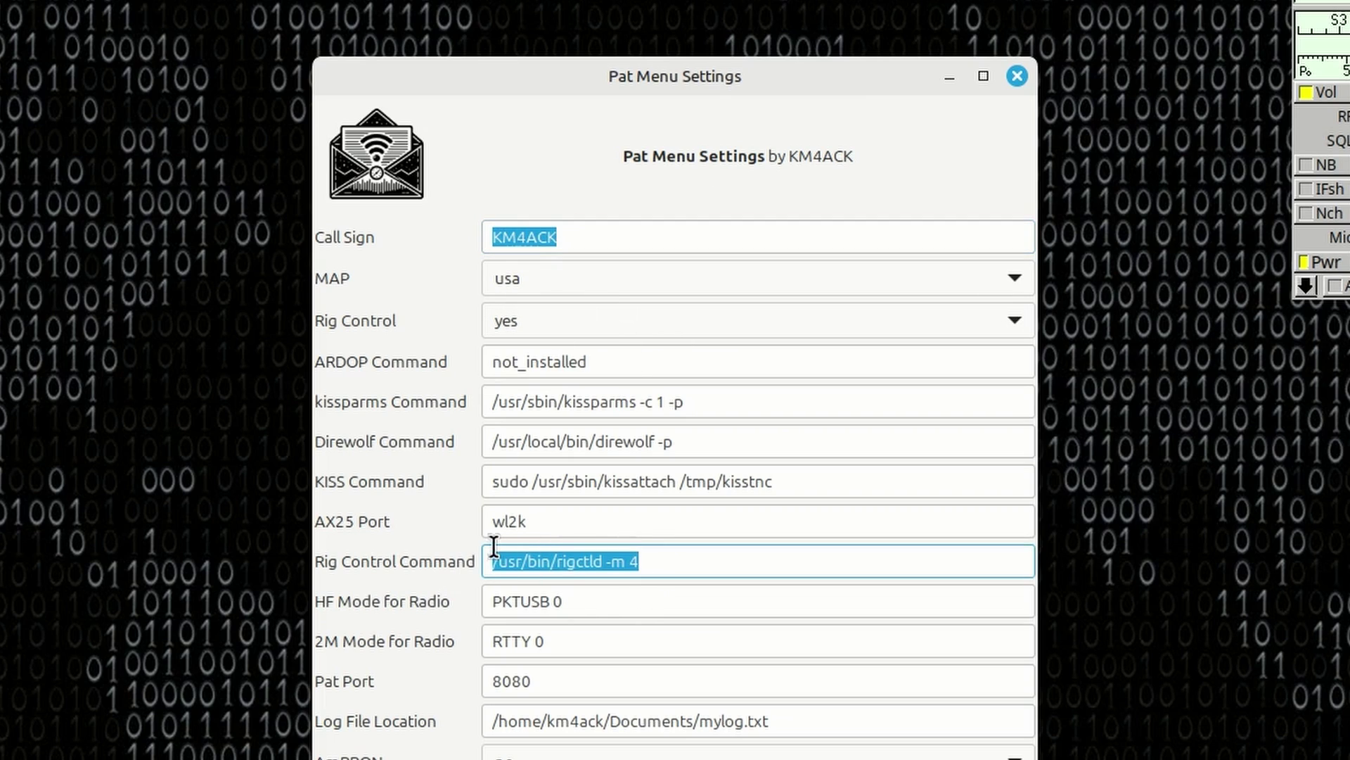
{"action": "left_click", "coordinate": [669, 560]}
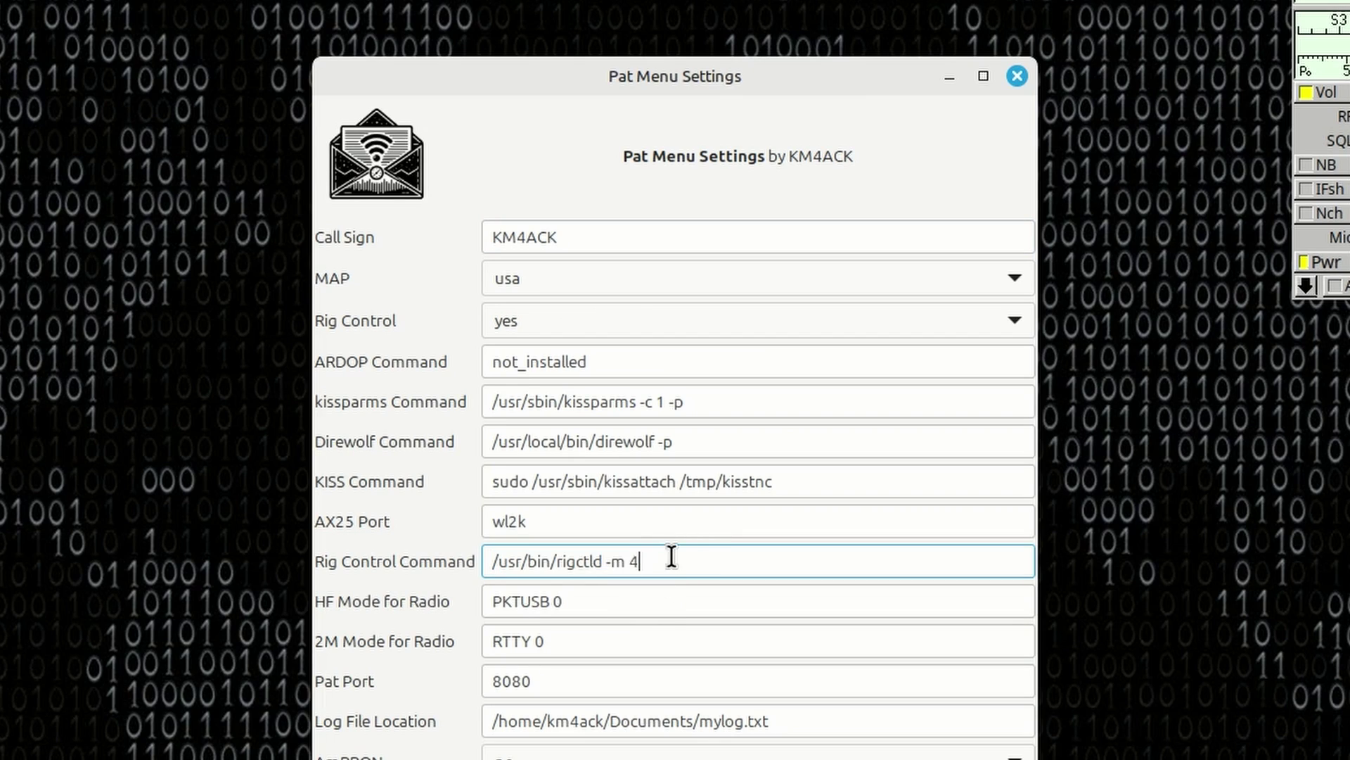
{"action": "key", "text": "ctrl+a"}
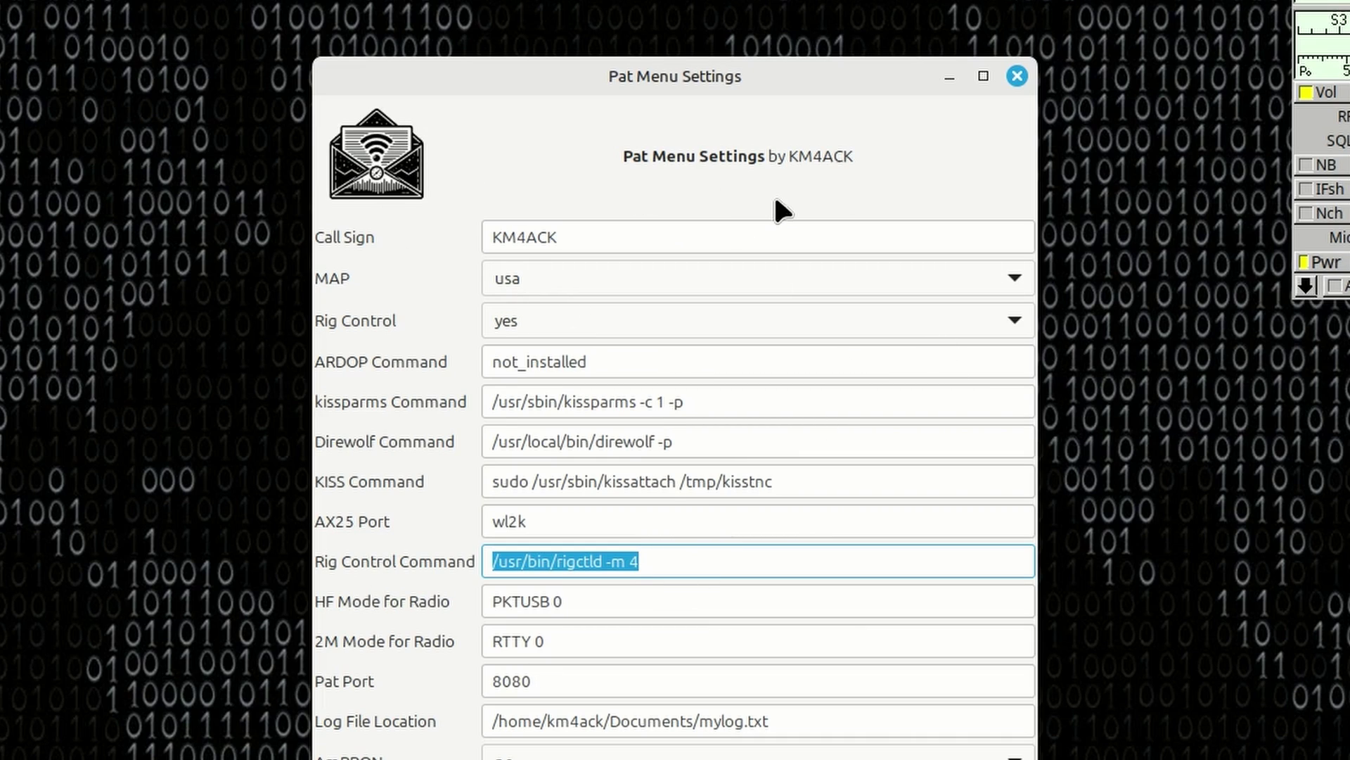
{"action": "left_click_drag", "start_coordinate": [756, 66], "coordinate": [764, 48]}
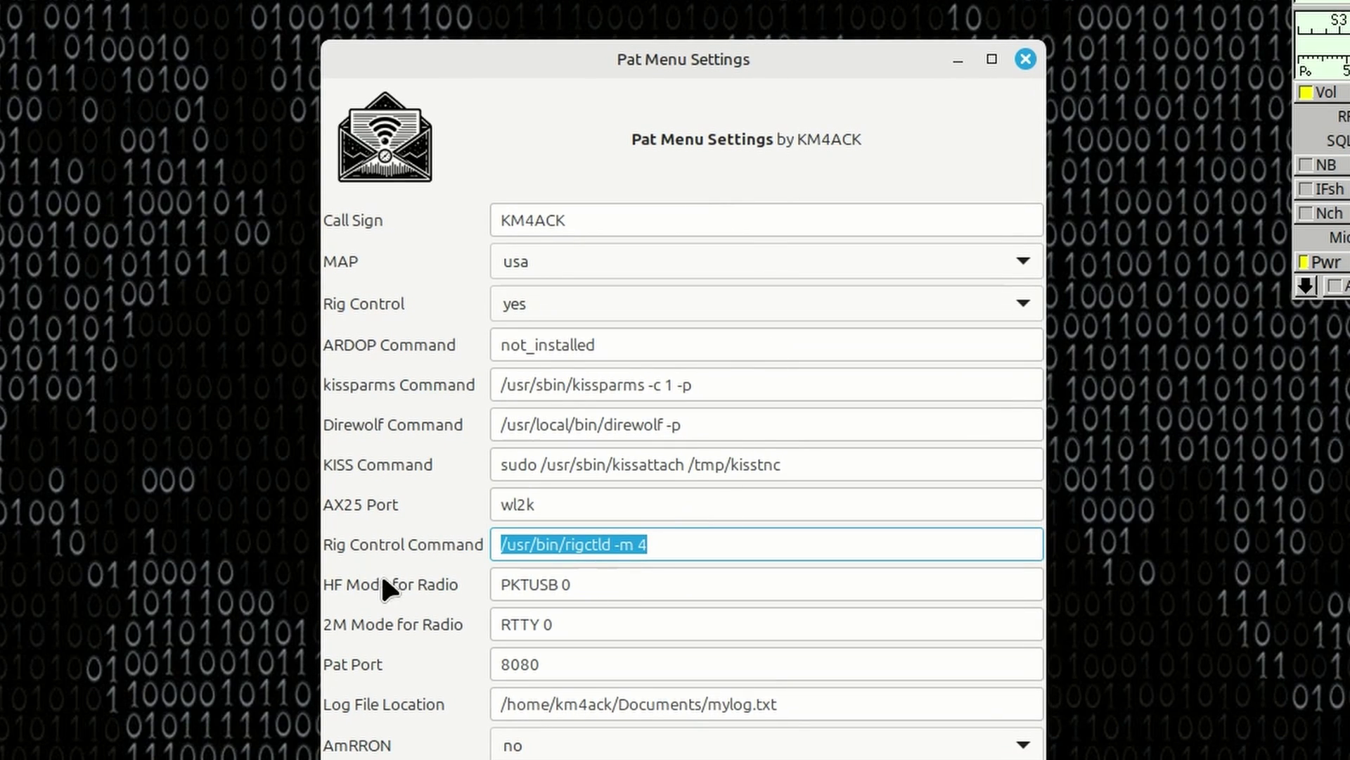
{"action": "left_click", "coordinate": [607, 588]}
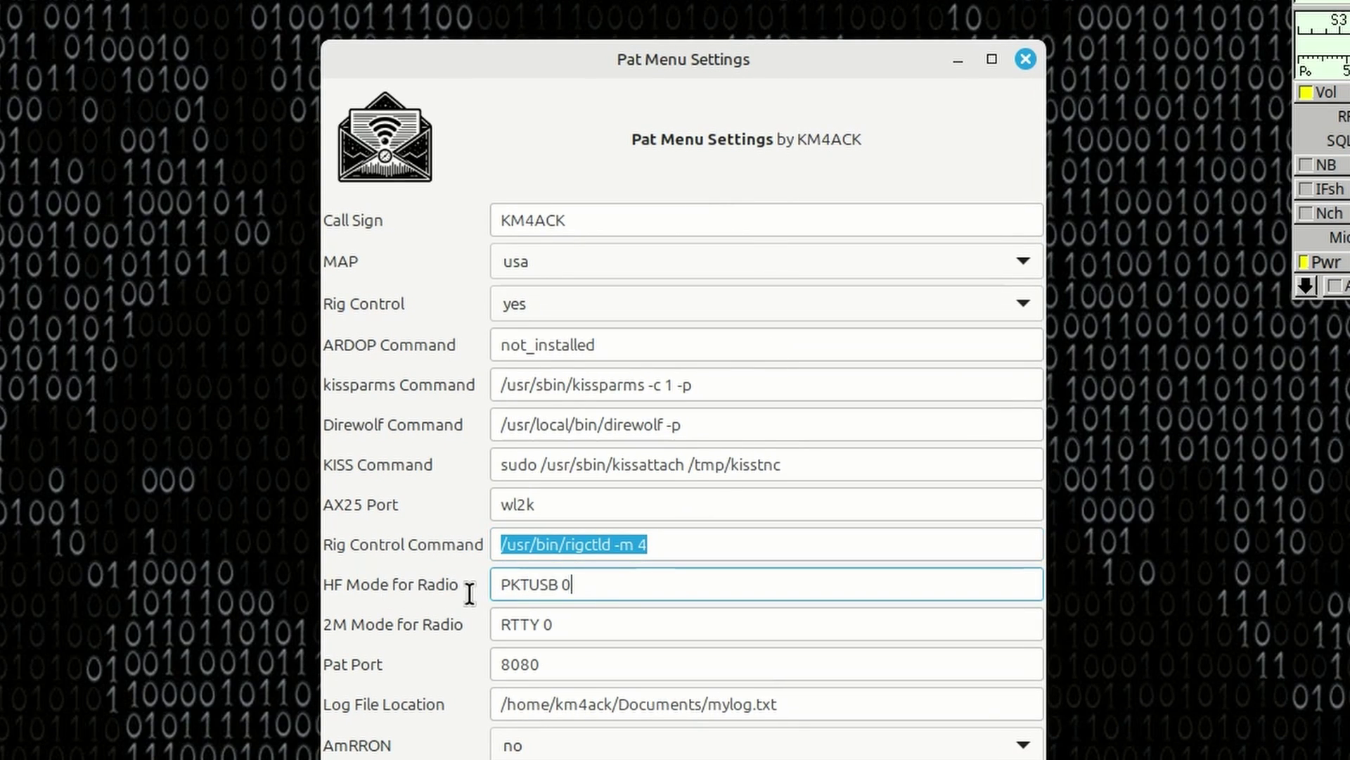
{"action": "key", "text": "ctrl+a"}
{"action": "key", "text": "Tab"}
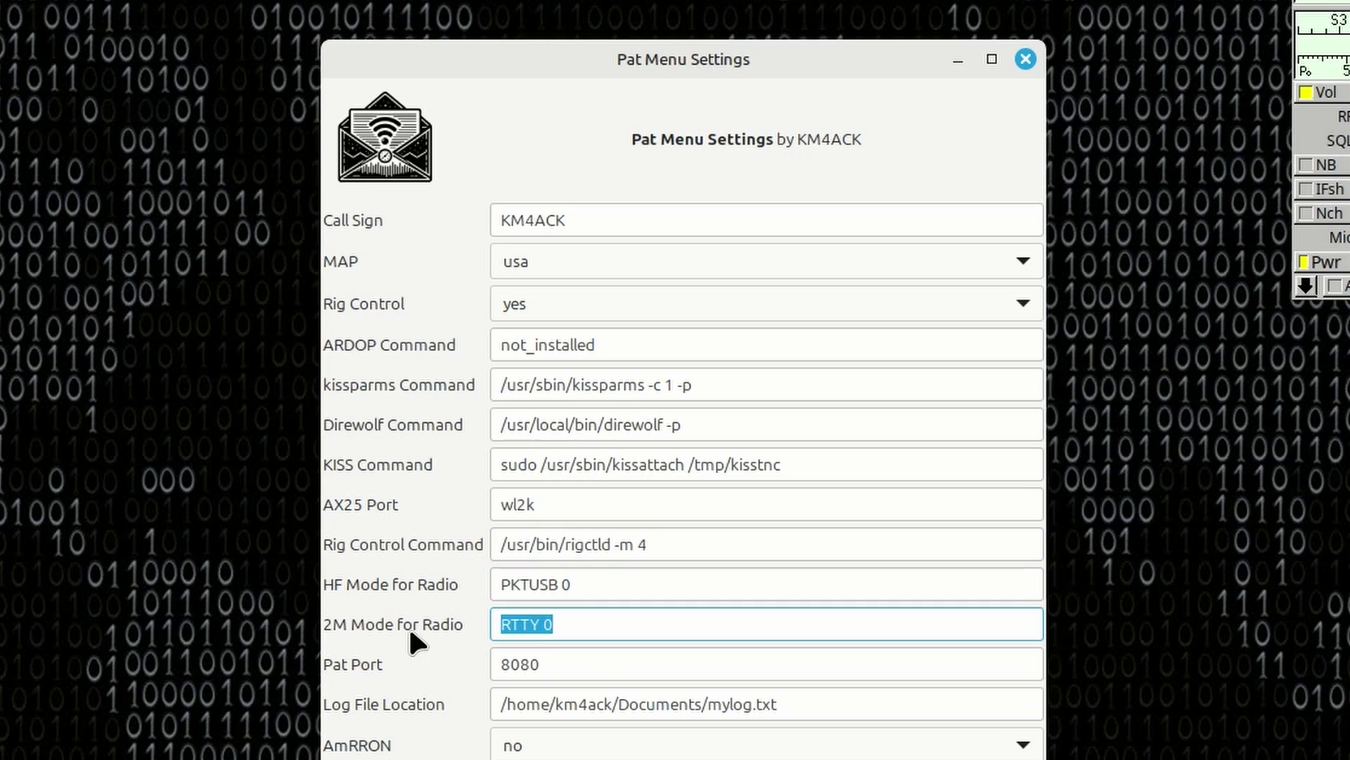
{"action": "left_click", "coordinate": [641, 617]}
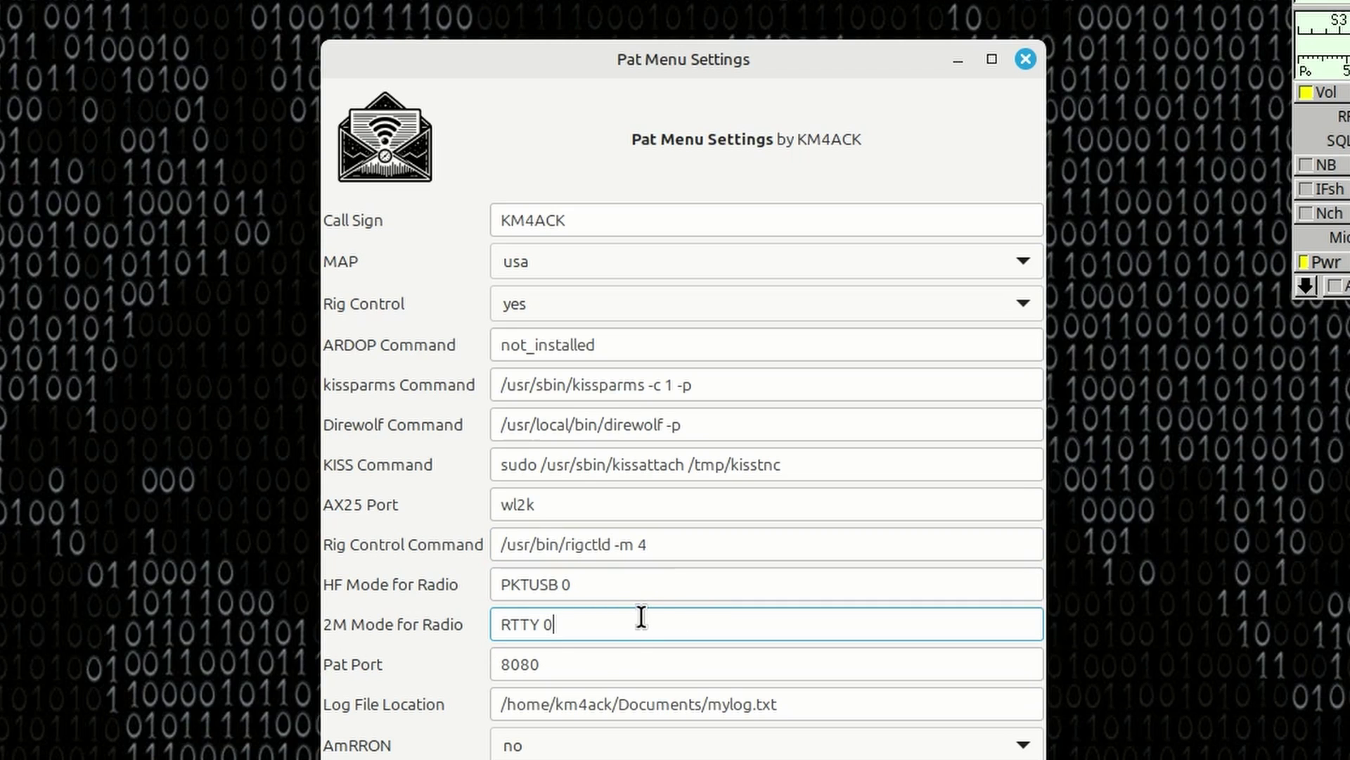